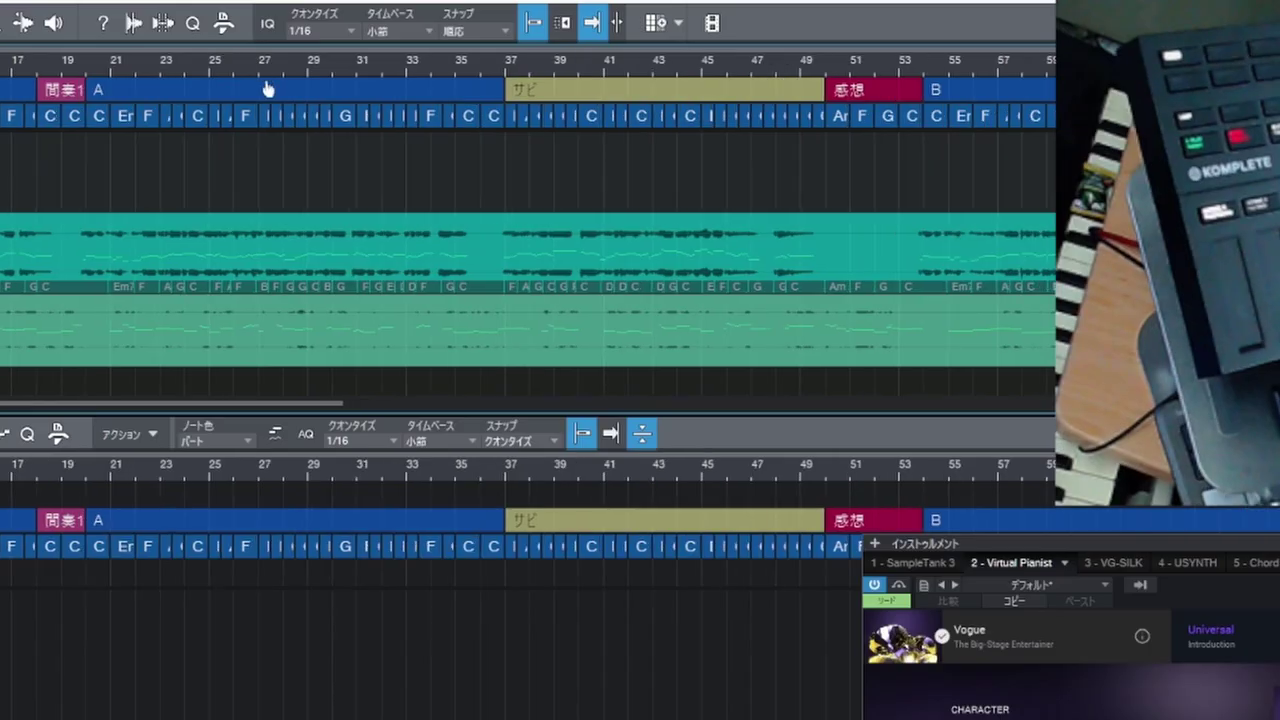
# Copy all chords of the chord track onto the Piano track as note events, from bar 1 to the song's end
pyautogui.scroll(4, 440, 76)
pyautogui.scroll(2, 287, 116)
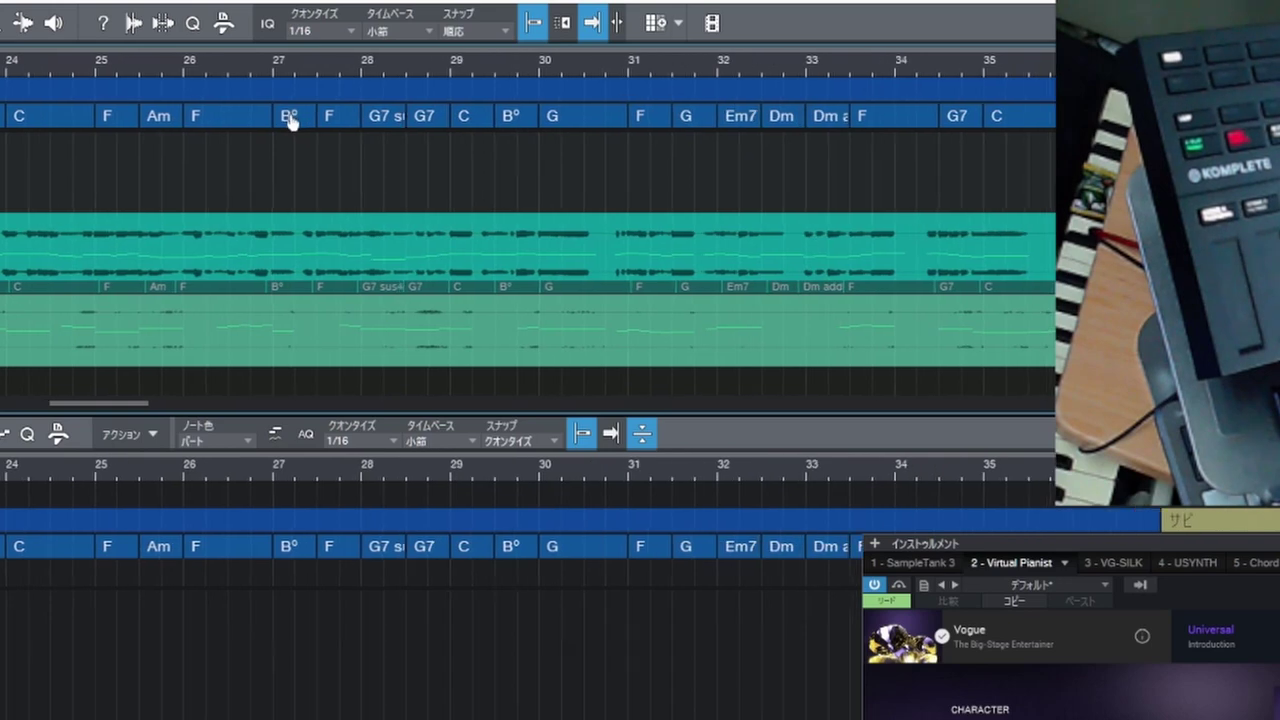
pyautogui.scroll(-3, 287, 114)
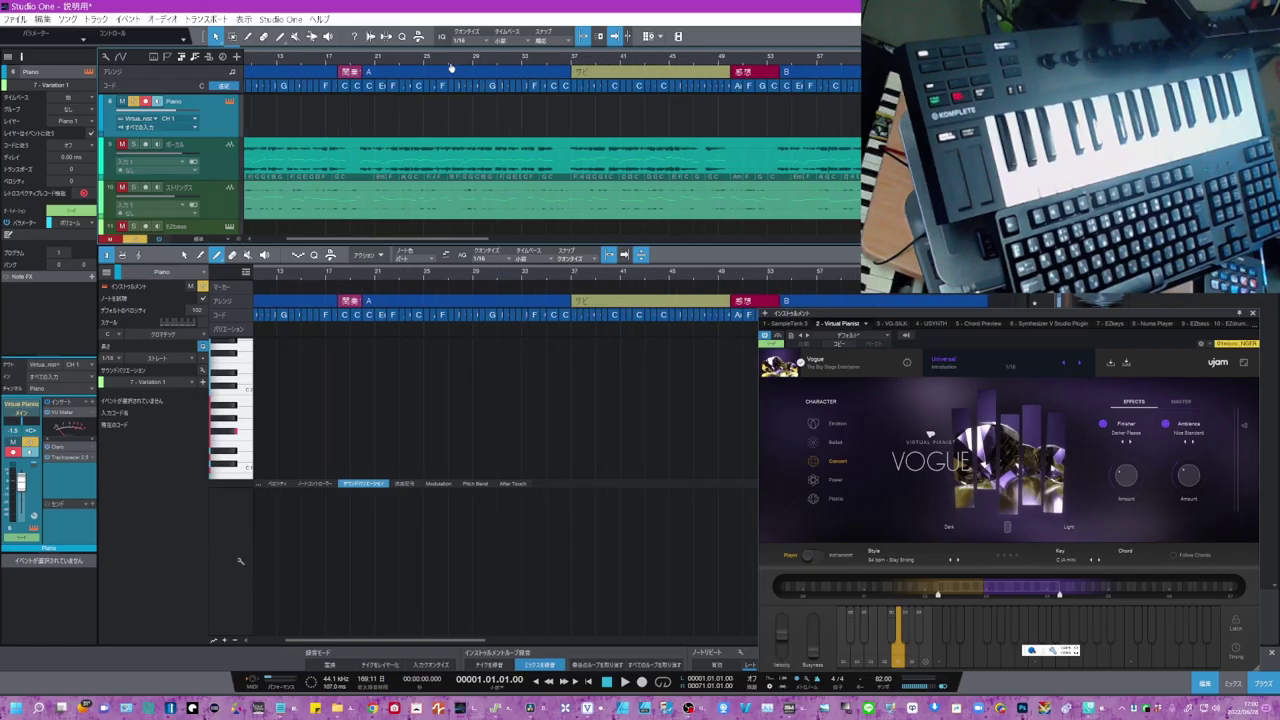
pyautogui.scroll(-2, 452, 62)
pyautogui.scroll(1, 589, 79)
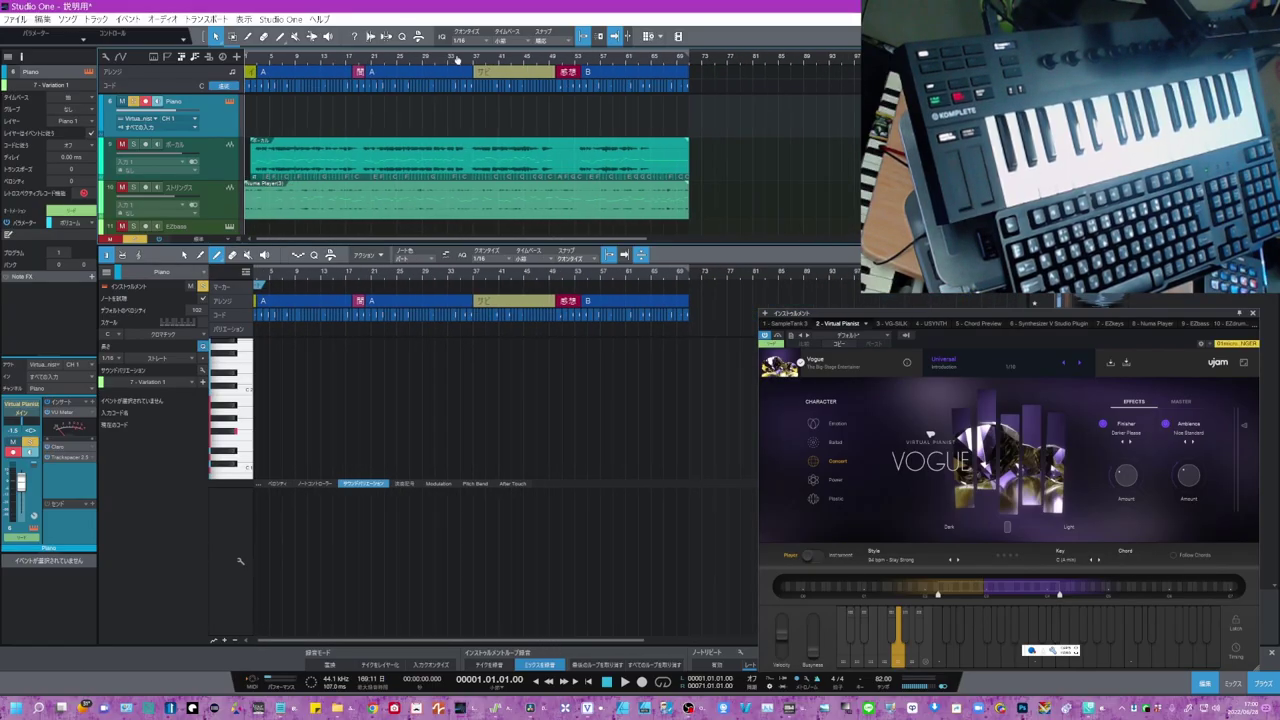
pyautogui.moveTo(718, 85); pyautogui.dragTo(733, 85)
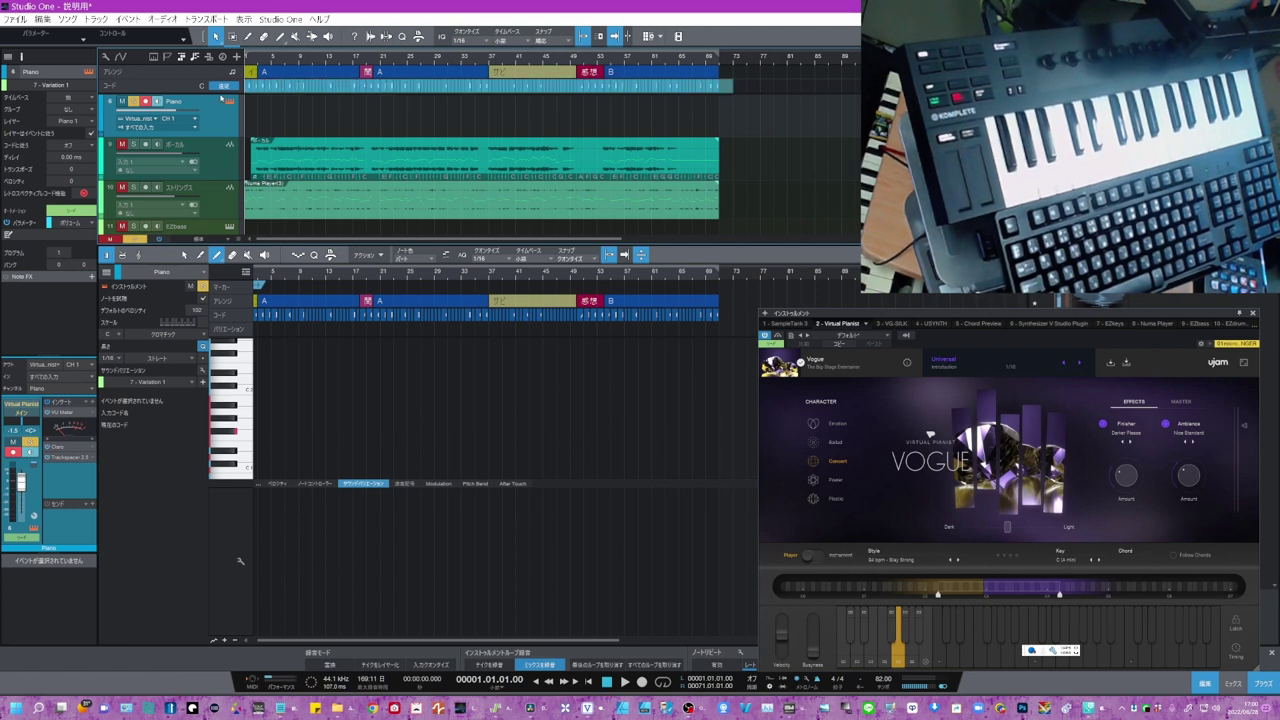
pyautogui.click(221, 94)
pyautogui.click(360, 131)
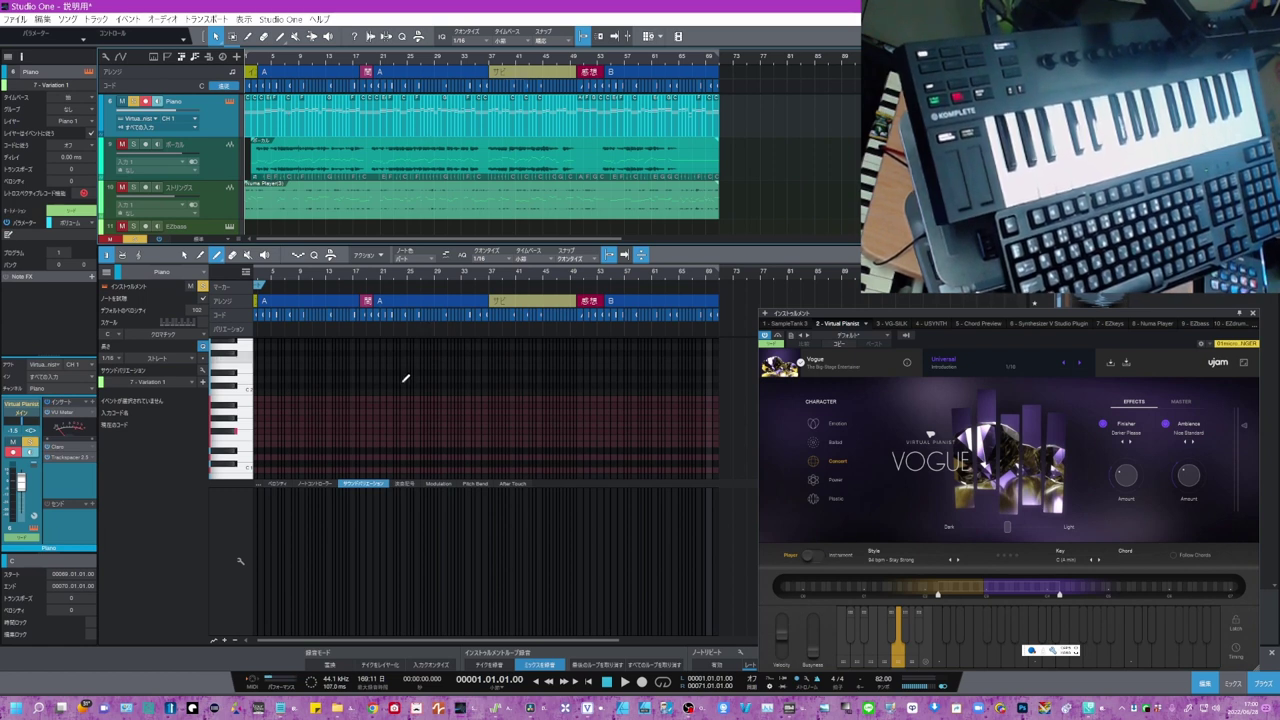
# Bring the generated chord notes into view in the piano roll and play the piano part from the beginning
pyautogui.scroll(3, 406, 378)
pyautogui.scroll(5, 406, 378)
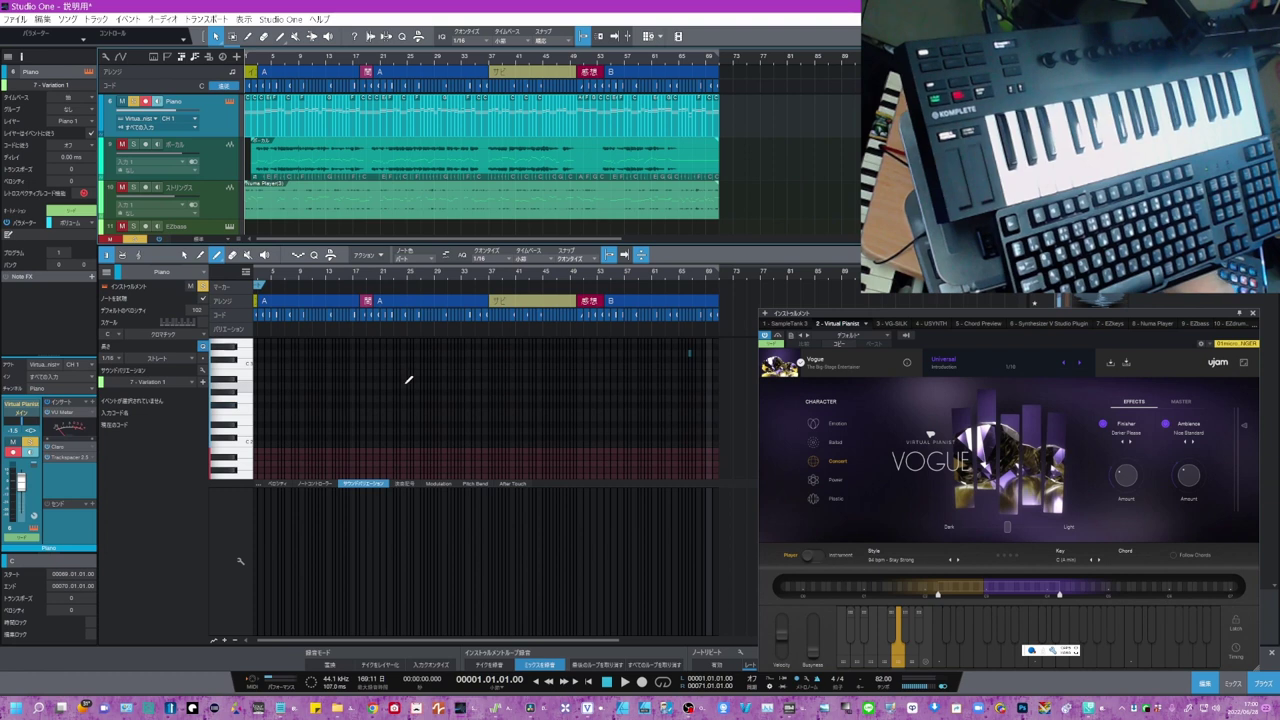
pyautogui.scroll(5, 411, 410)
pyautogui.scroll(2, 405, 410)
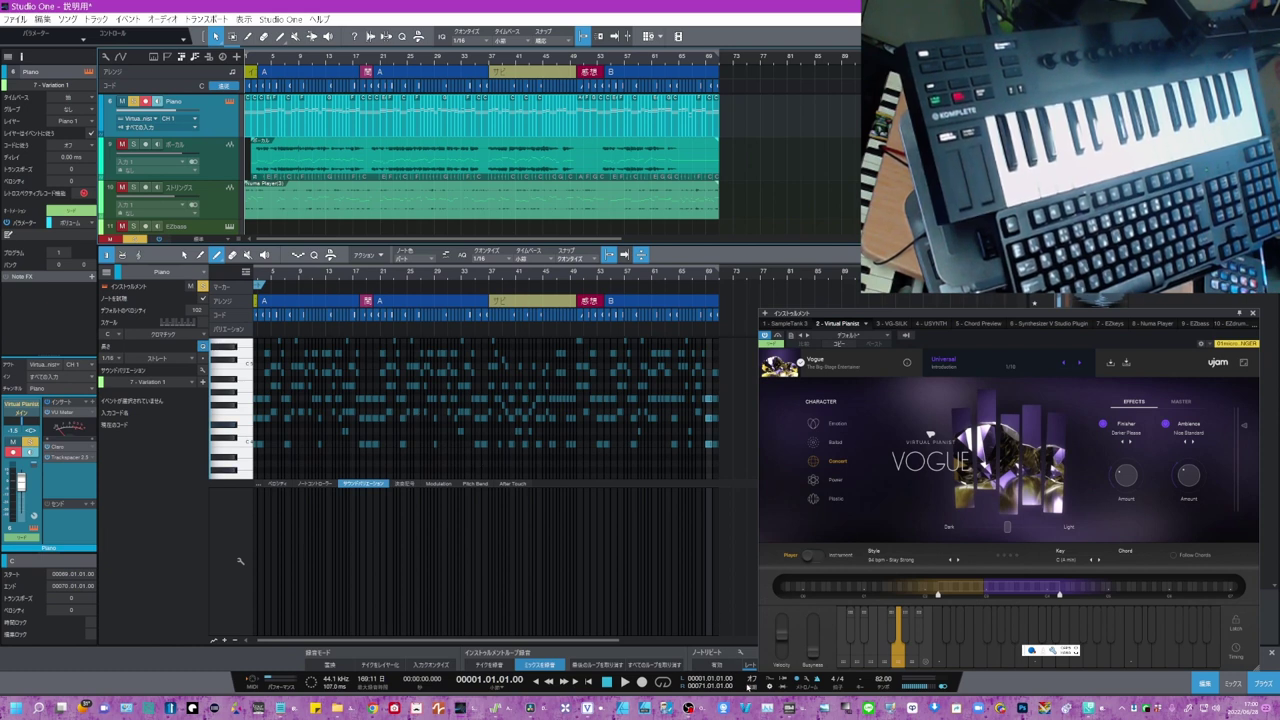
pyautogui.click(625, 681)
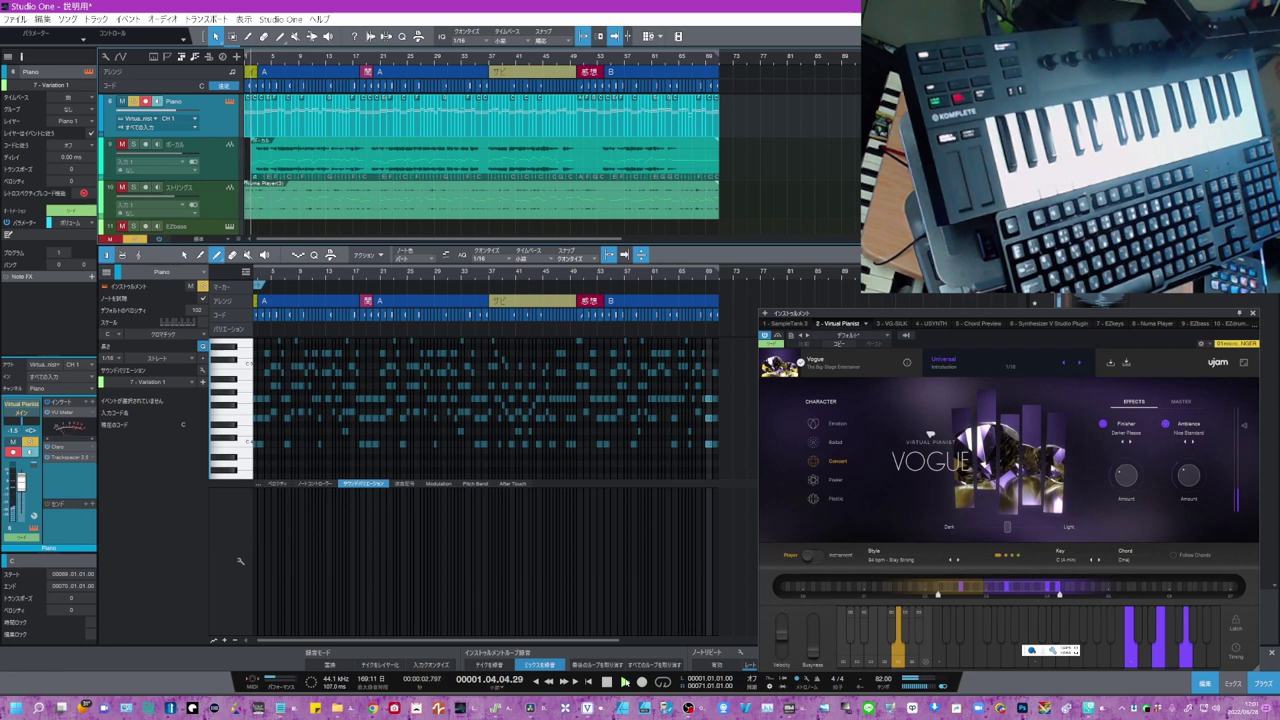
pyautogui.click(607, 681)
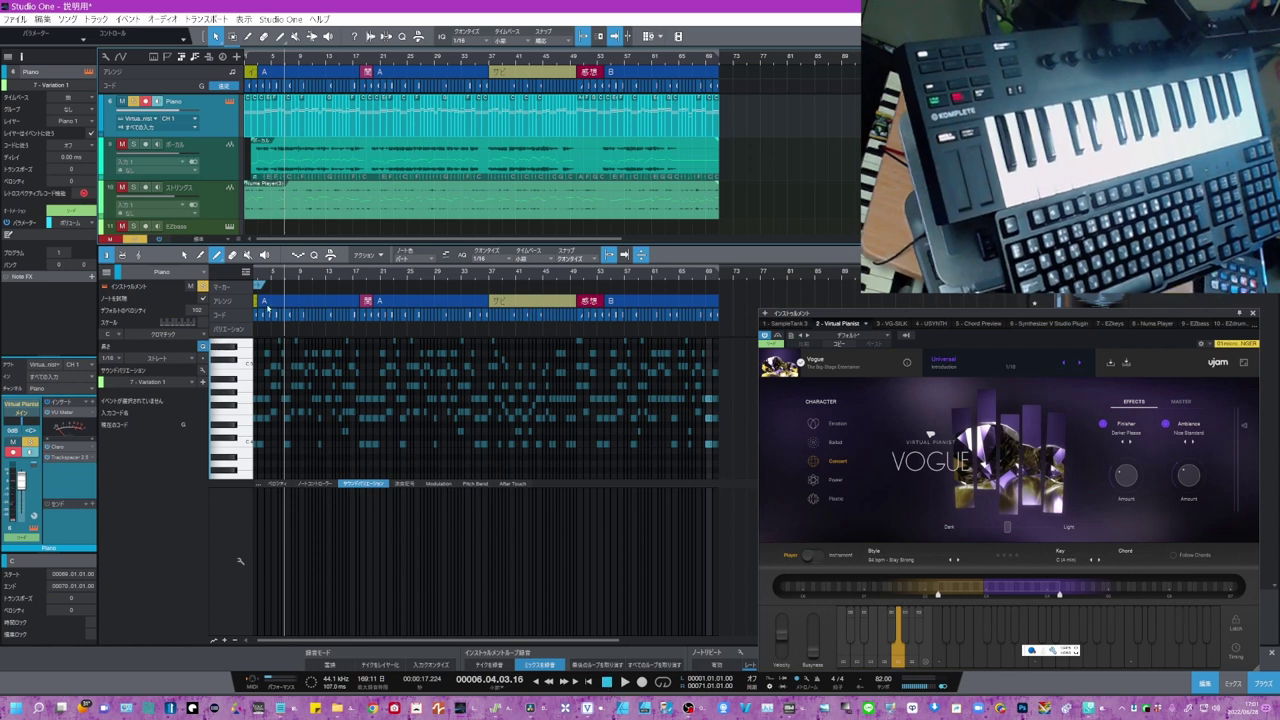
# Merge all chord events on the Piano track into one event and transpose all its notes down one octave
pyautogui.click(184, 255)
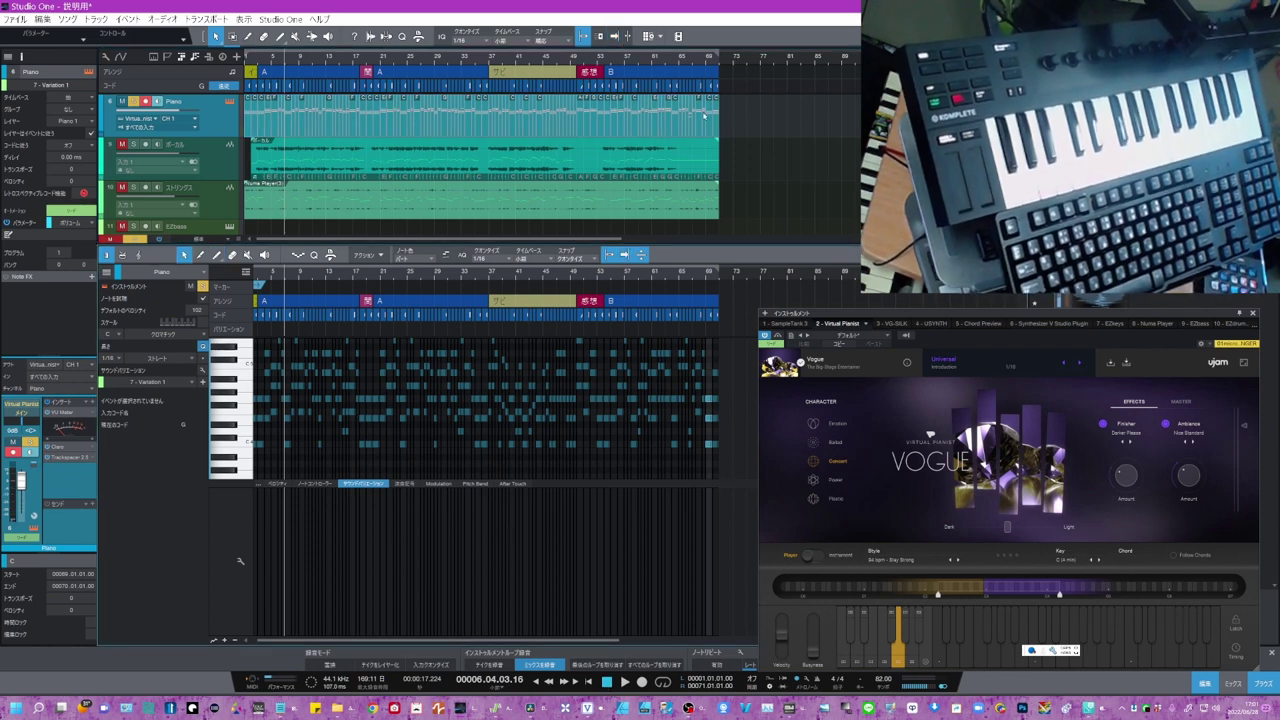
pyautogui.moveTo(735, 113); pyautogui.dragTo(240, 110)
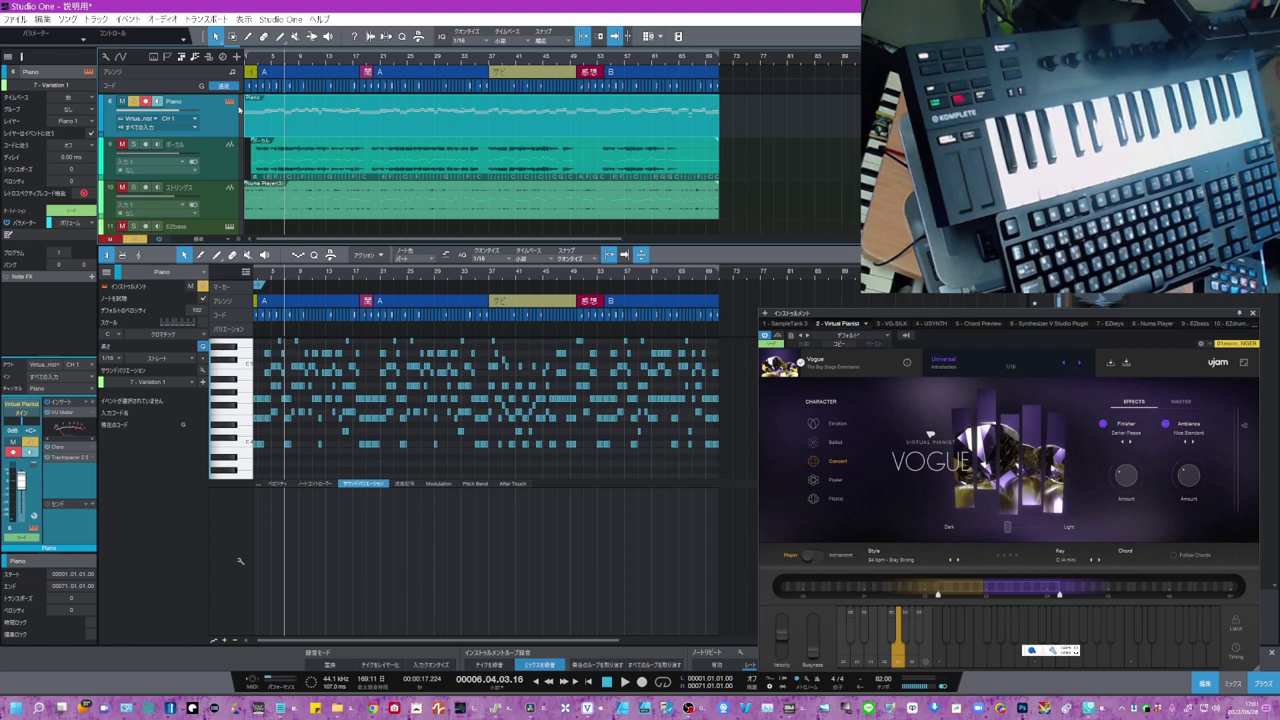
pyautogui.click(728, 351)
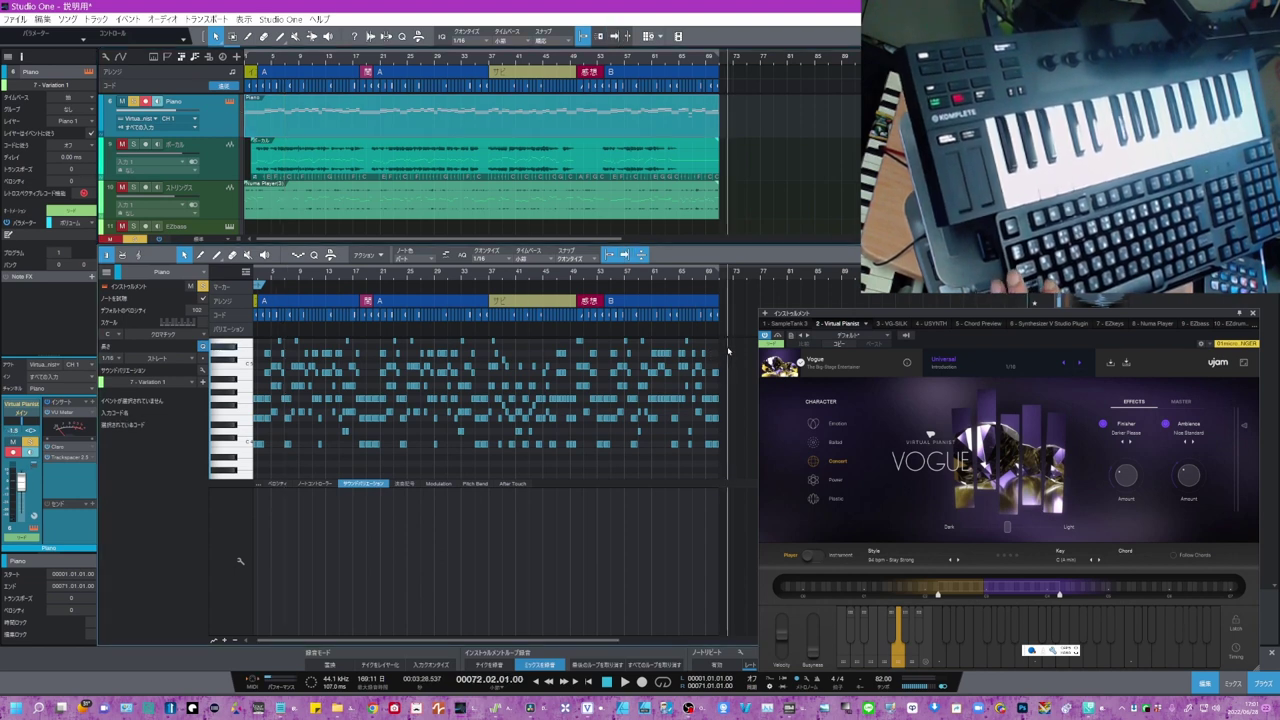
pyautogui.hotkey('ctrl', 'a')
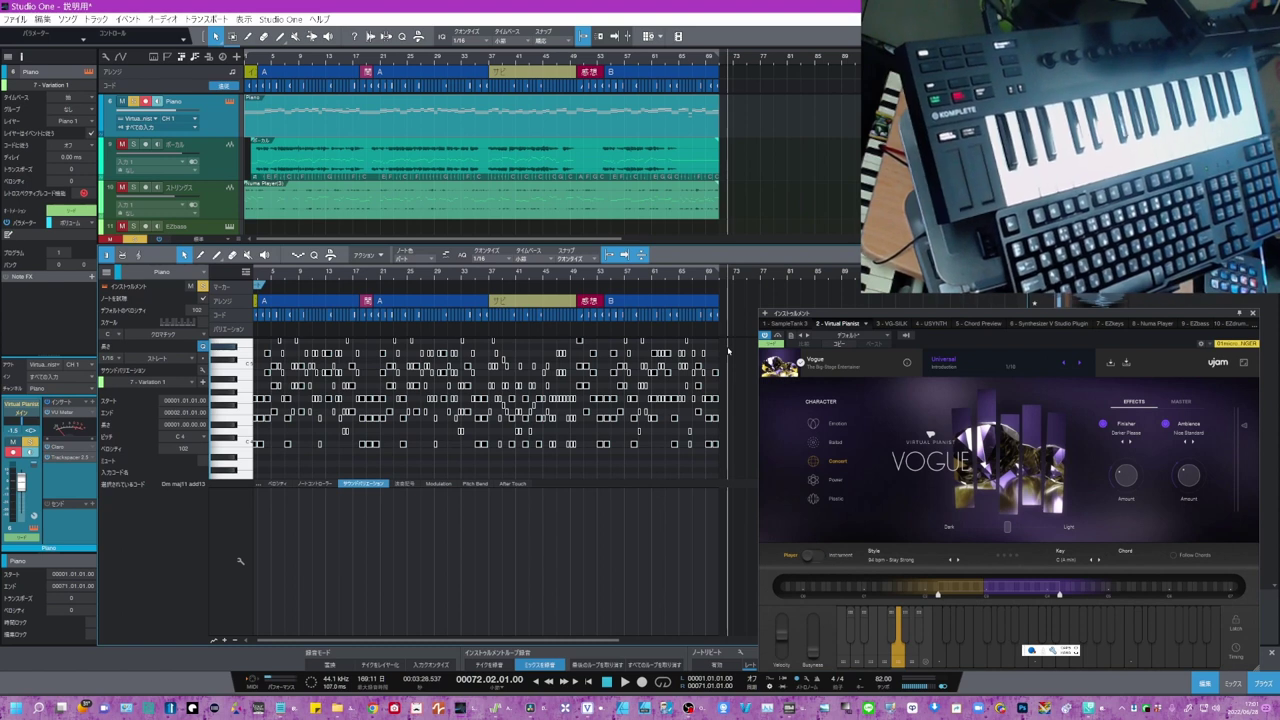
pyautogui.hotkey('shift', 'Down')
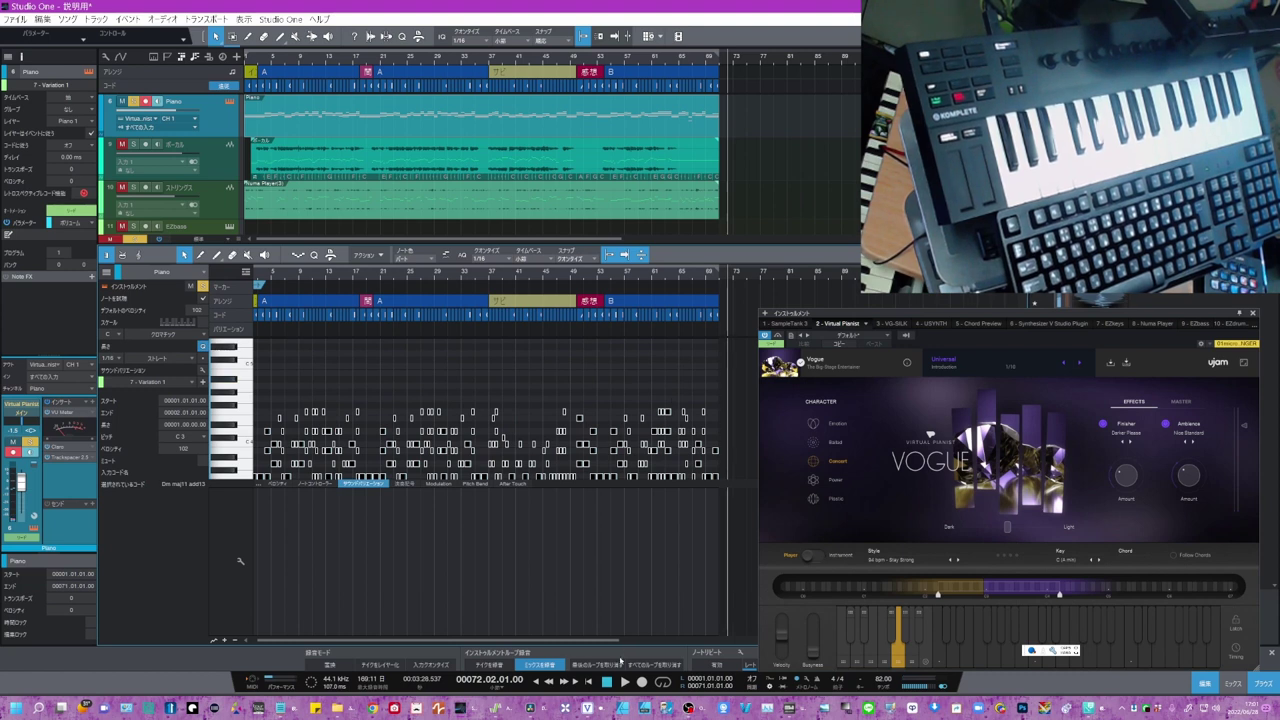
# Play the transposed piano part from about bar 11 in the first A section
pyautogui.click(318, 60)
pyautogui.press('space')
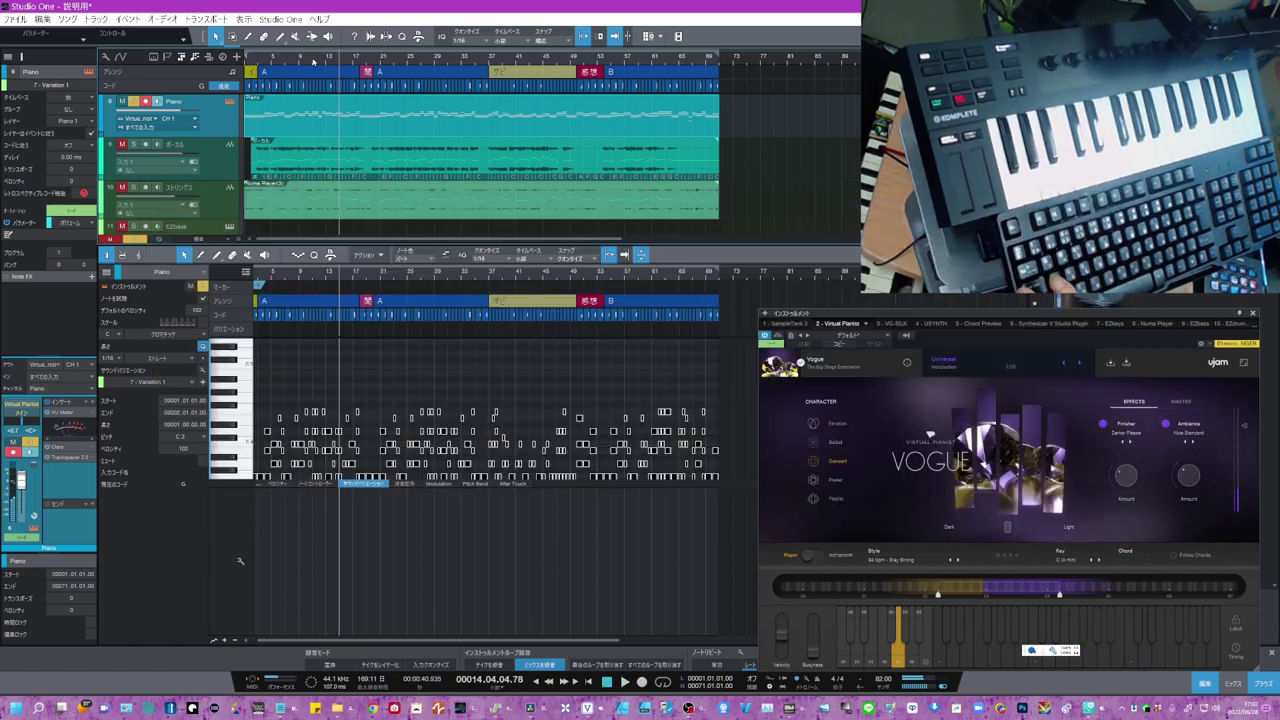
pyautogui.click(325, 86)
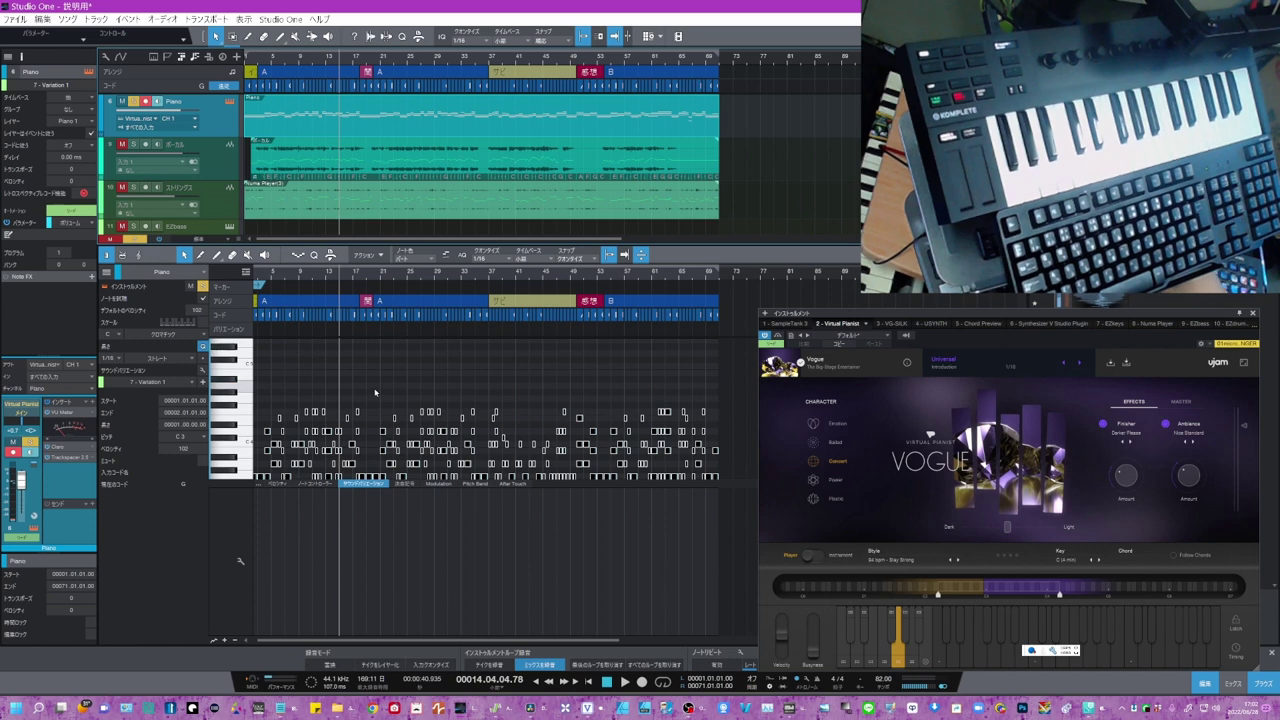
# Draw a Phrase 5 key-switch note from the start of the intro to bar 4 in the Piano event
pyautogui.scroll(-2, 377, 389)
pyautogui.scroll(-5, 379, 390)
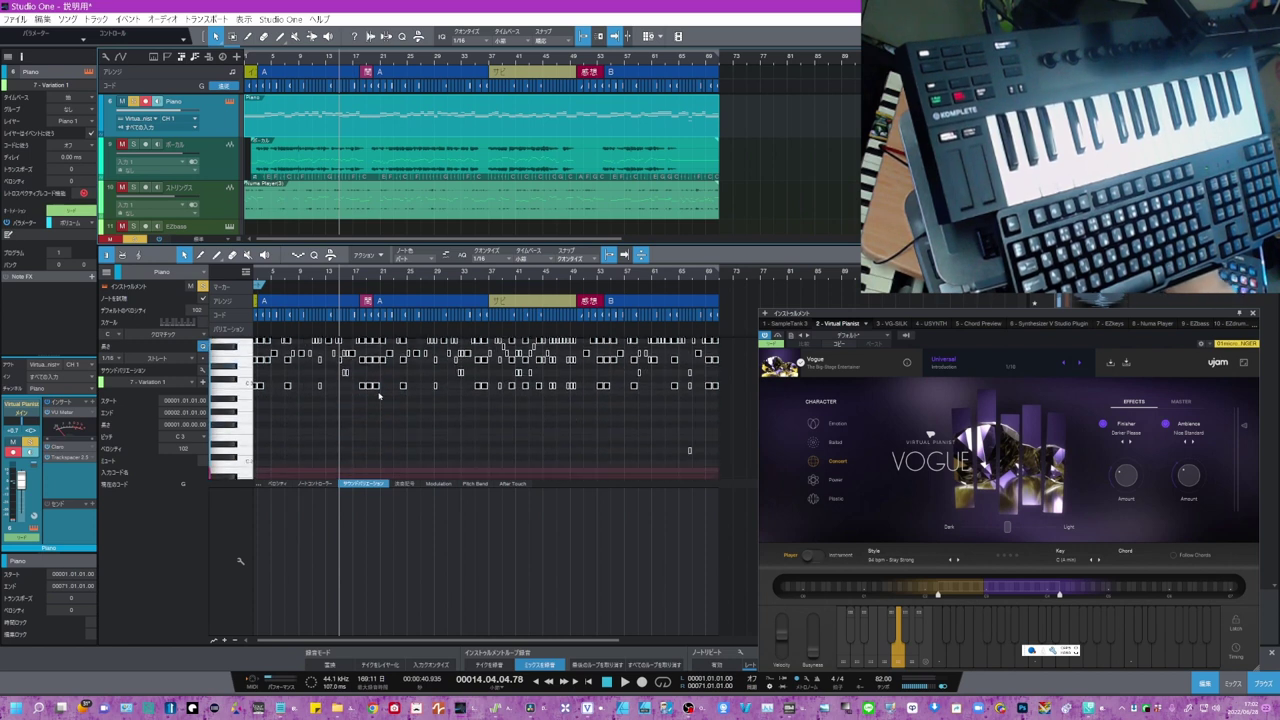
pyautogui.scroll(-5, 385, 392)
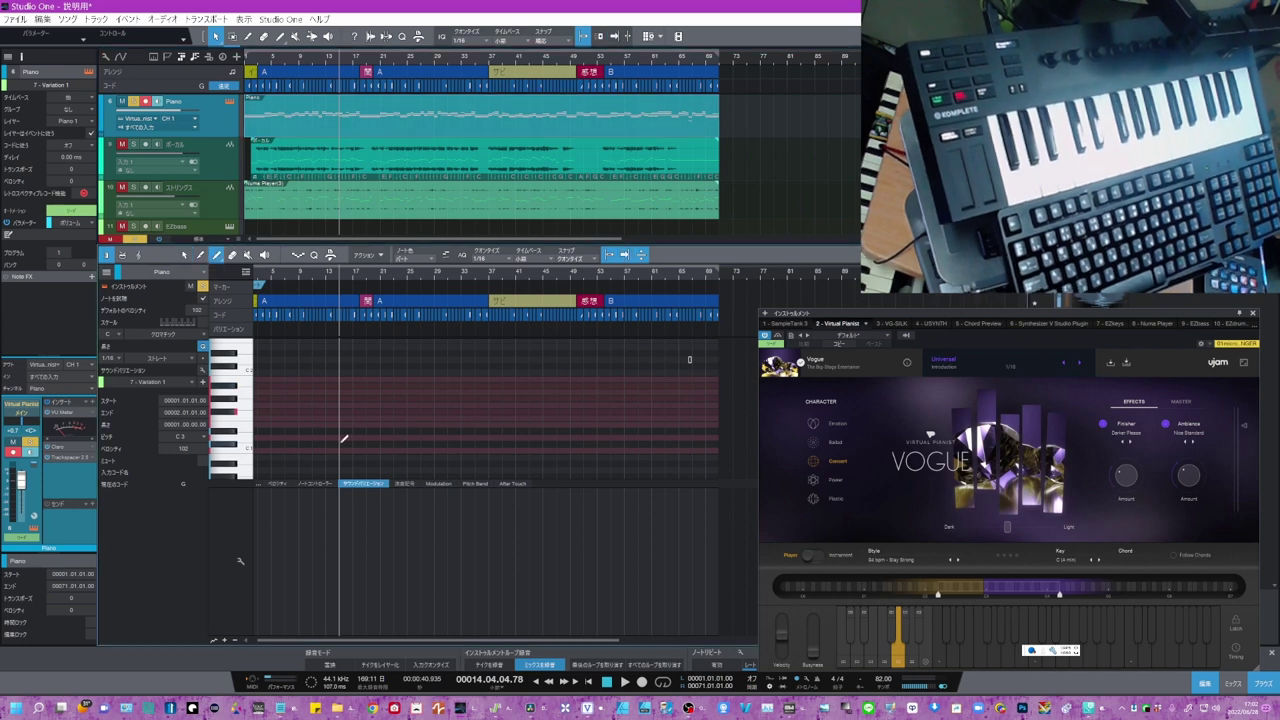
pyautogui.scroll(5, 260, 284)
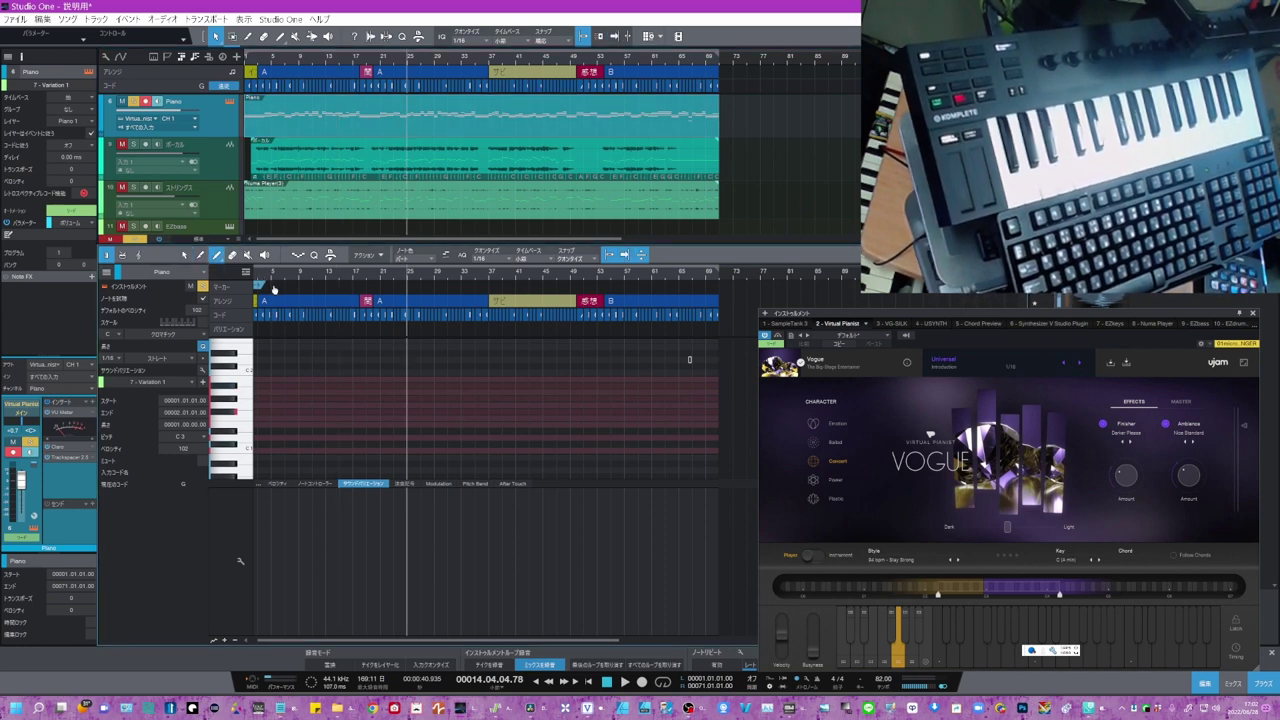
pyautogui.scroll(1, 306, 288)
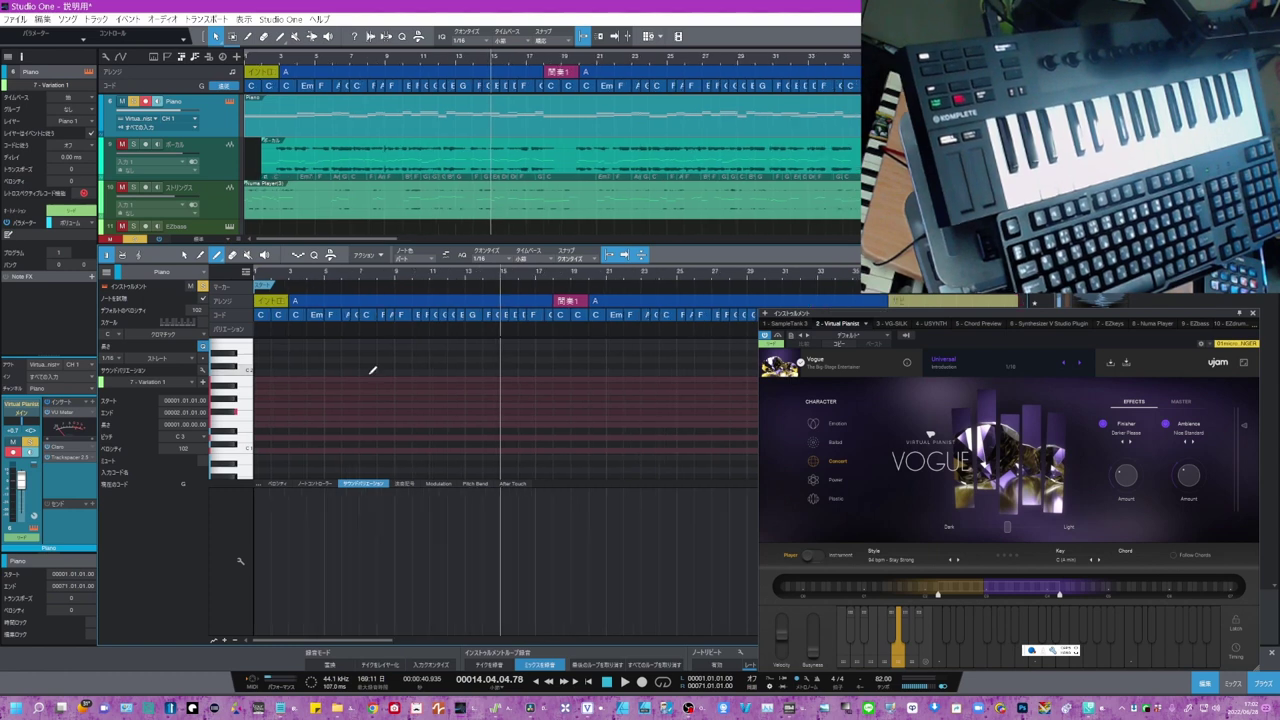
pyautogui.click(865, 622)
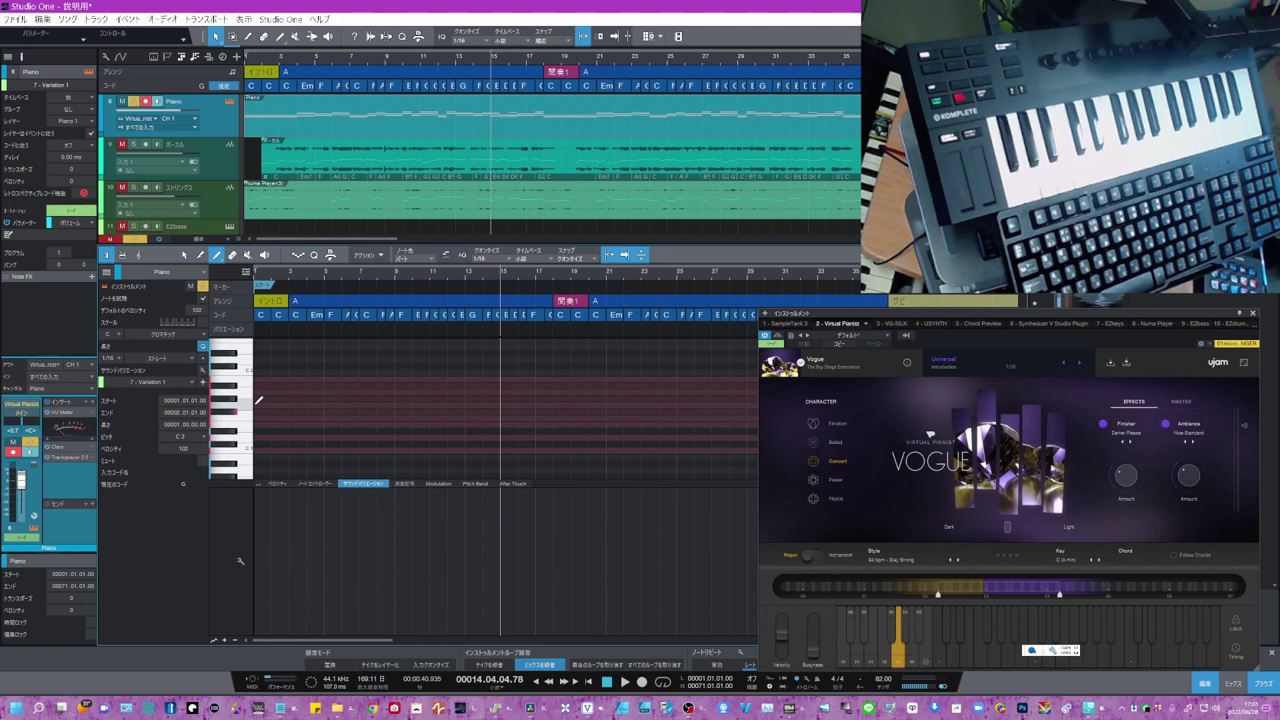
pyautogui.click(258, 403)
pyautogui.click(306, 404)
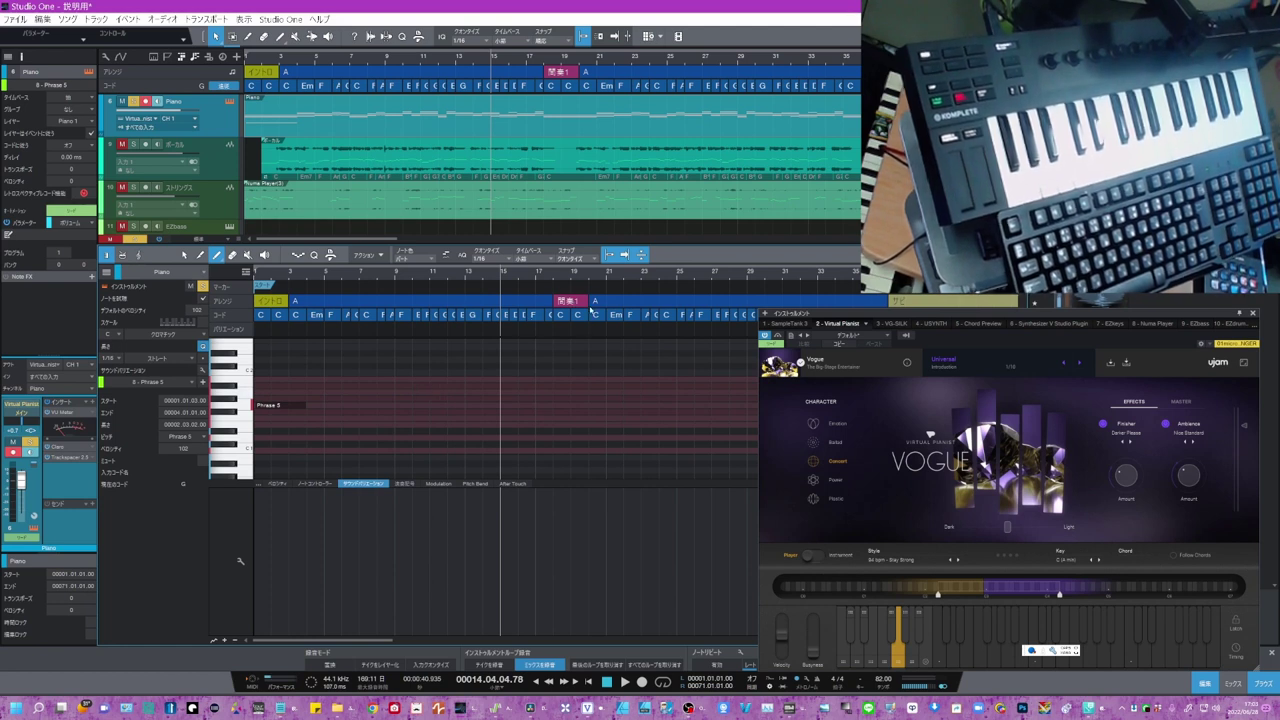
# Draw key-switch notes for Phrase 6 at bar 18, Variation 1 at bar 11 and Variation 2 at bar 15, and play the result
pyautogui.click(556, 392)
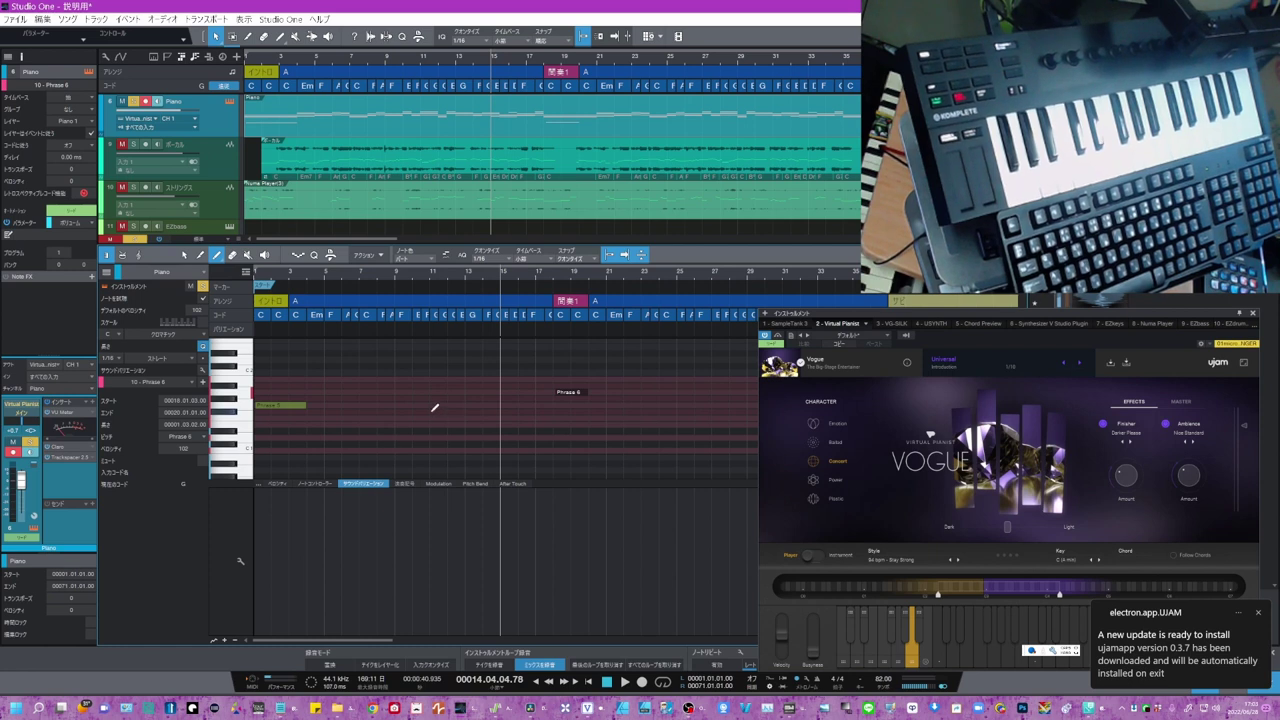
pyautogui.moveTo(431, 410); pyautogui.dragTo(466, 411)
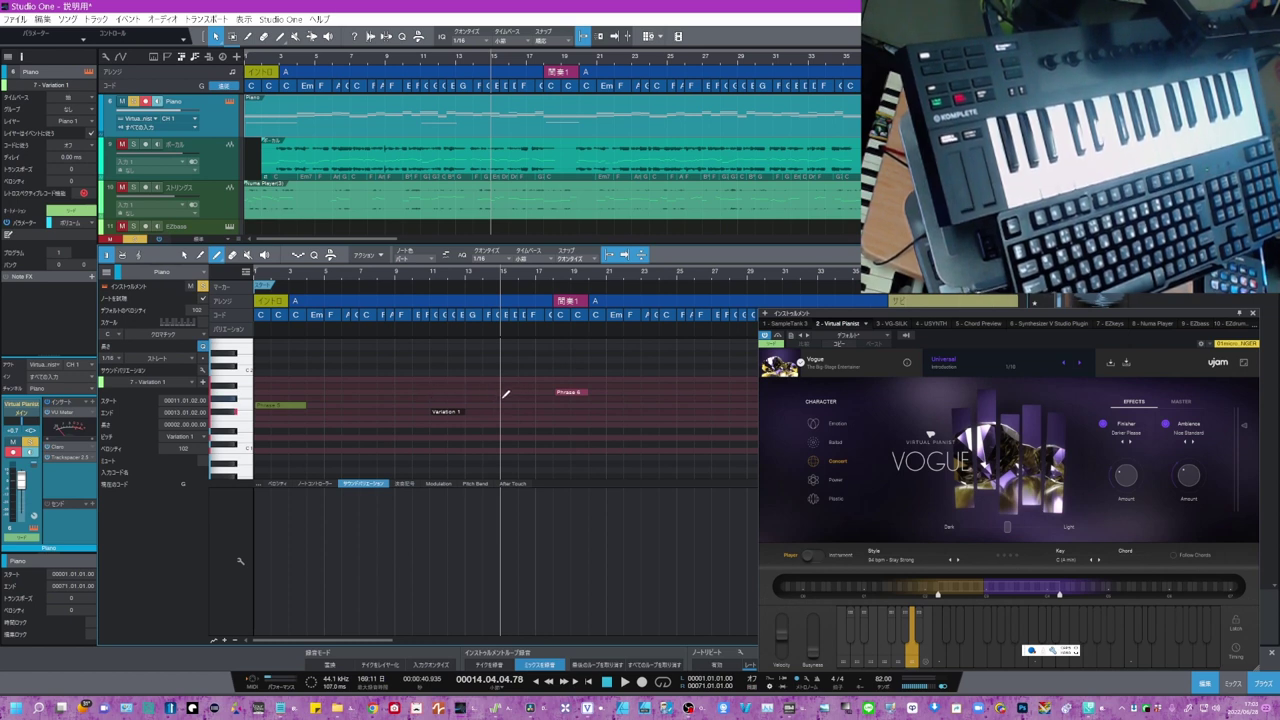
pyautogui.moveTo(506, 398); pyautogui.dragTo(523, 398)
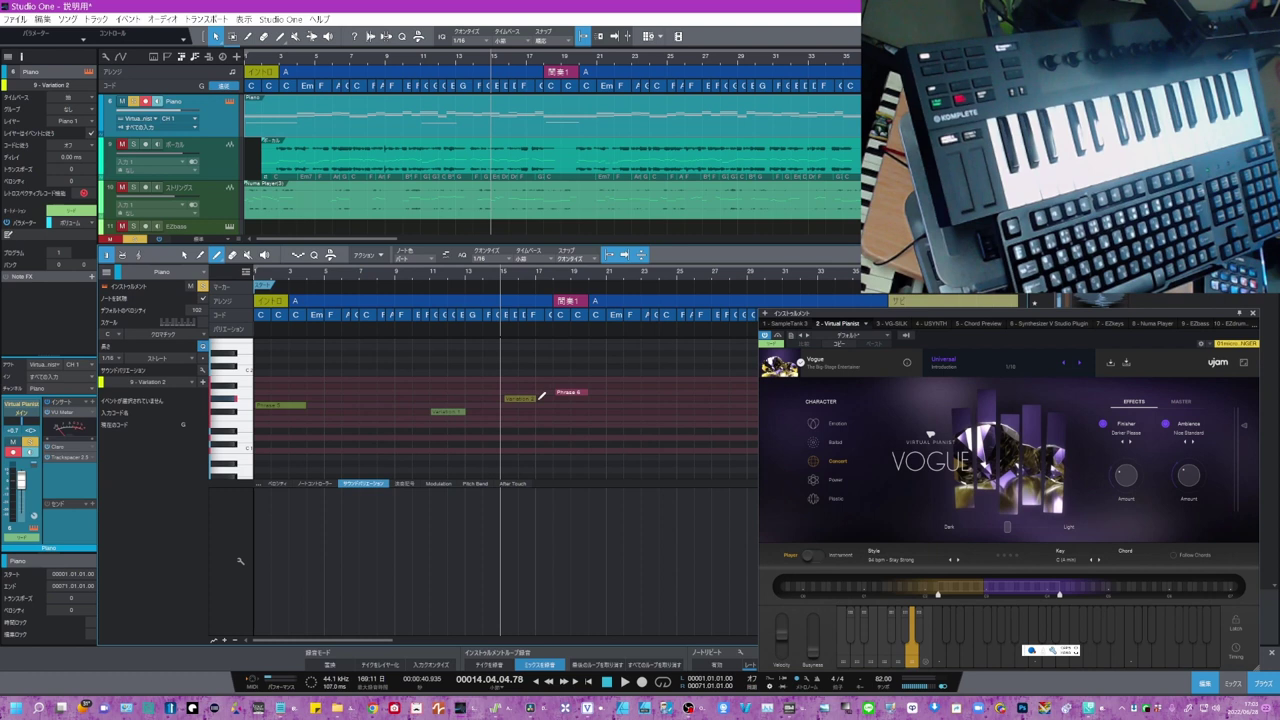
pyautogui.moveTo(538, 396); pyautogui.dragTo(536, 398)
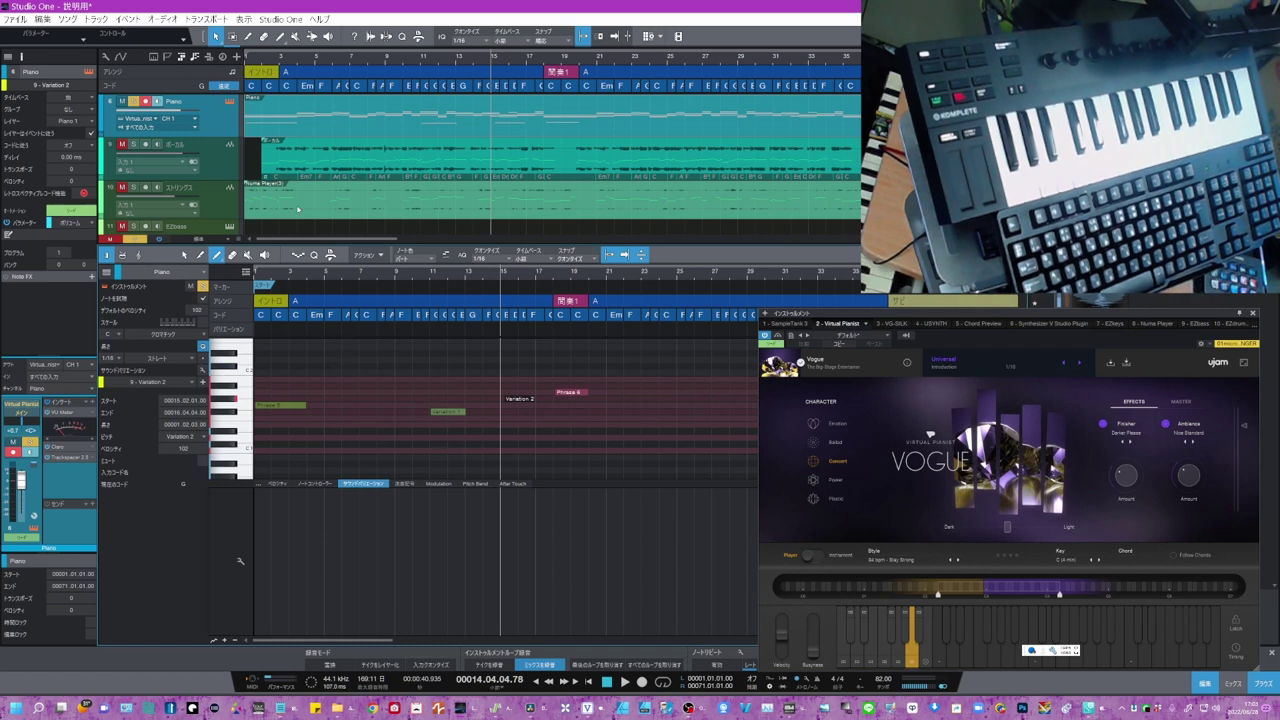
pyautogui.click(623, 682)
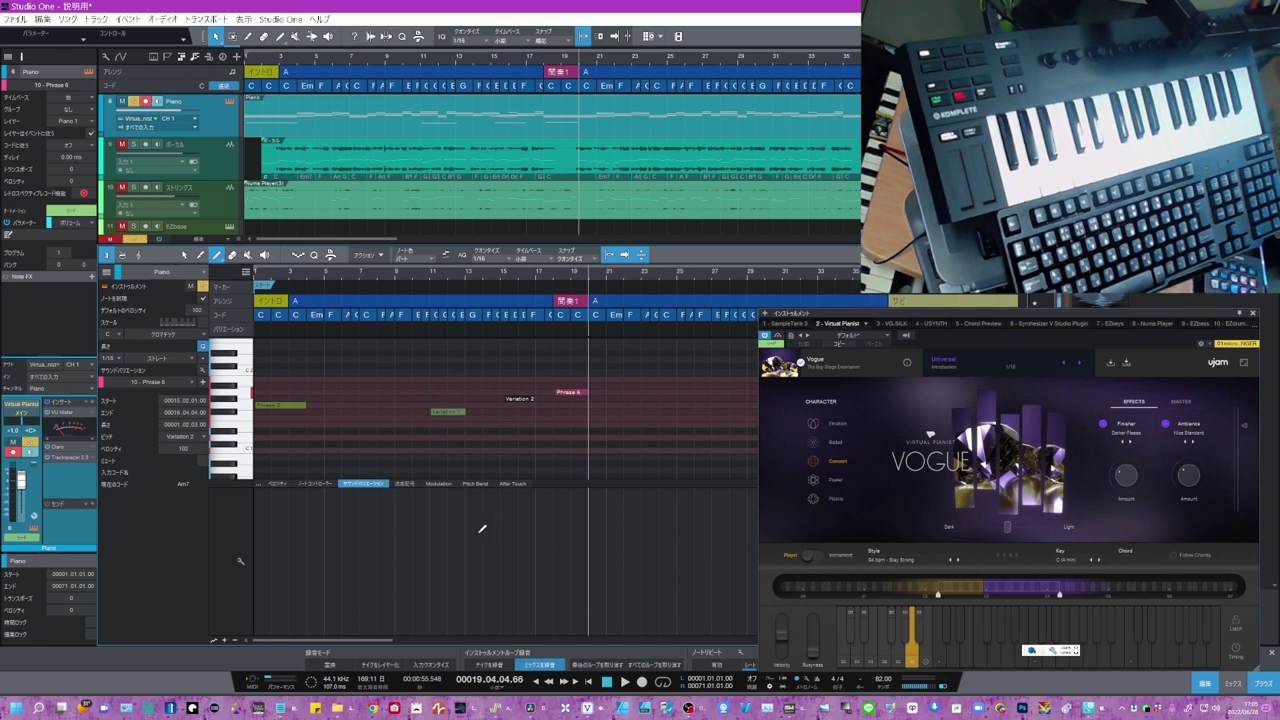
# Delete all the hand-drawn phrase and variation key-switch notes from the Piano event
pyautogui.click(184, 256)
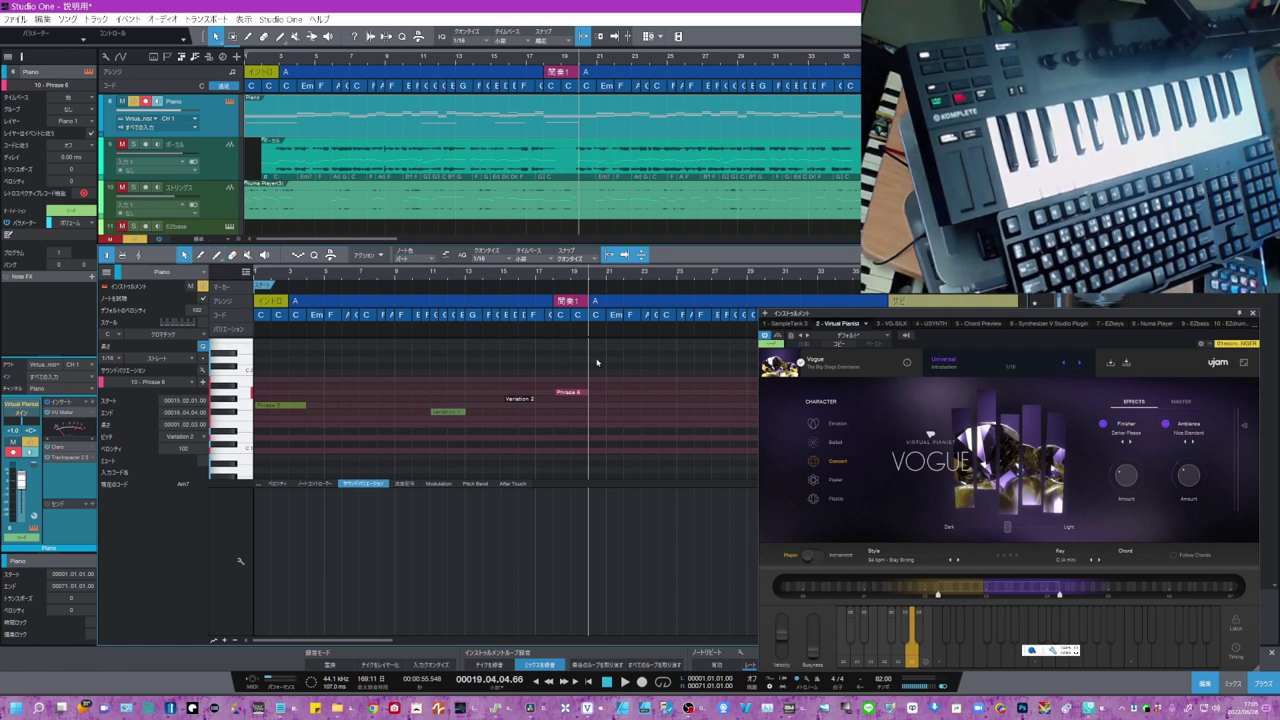
pyautogui.moveTo(607, 362); pyautogui.dragTo(236, 455)
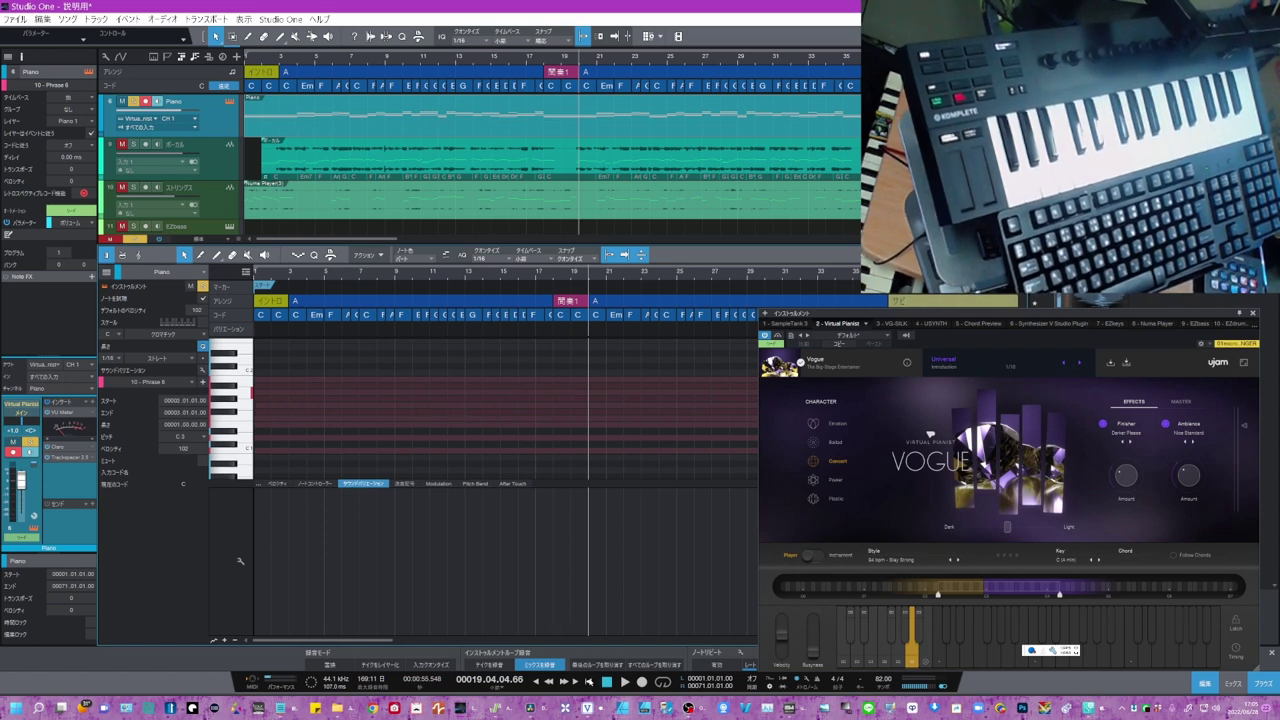
# Record live phrase and variation switches from the MIDI keyboard into the Piano track, from the song start to about bar 22
pyautogui.click(588, 682)
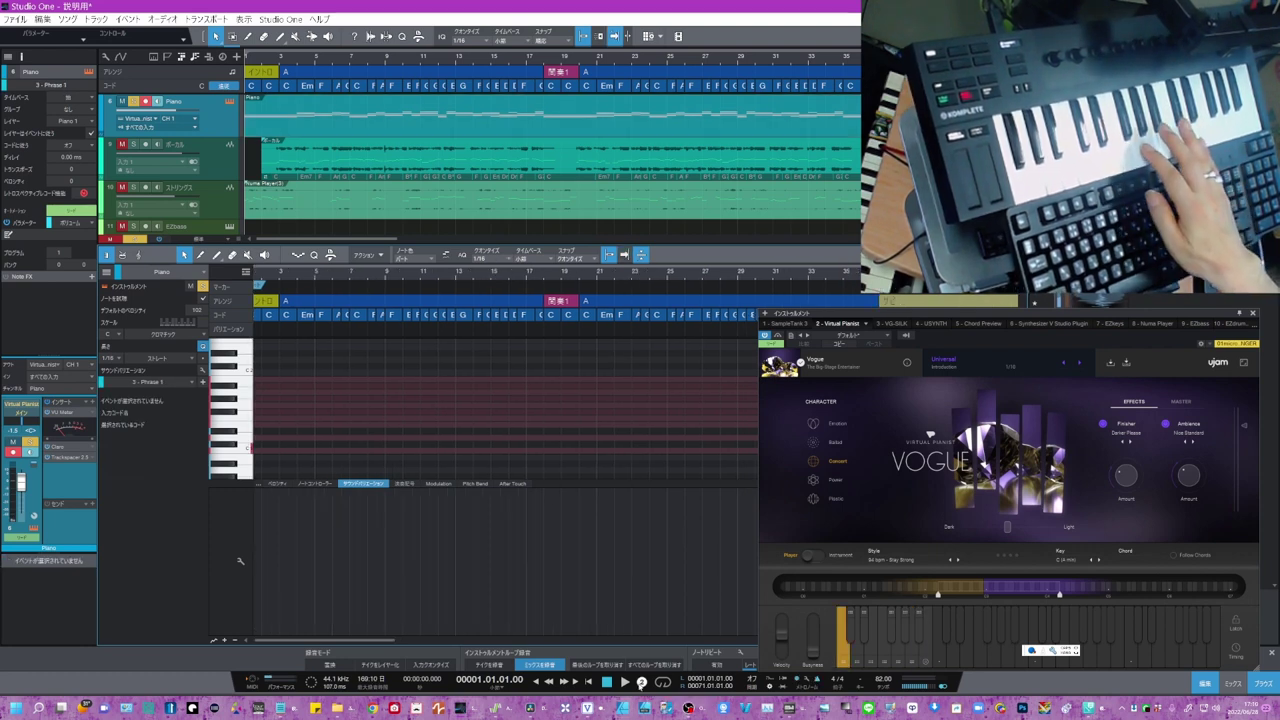
pyautogui.click(641, 682)
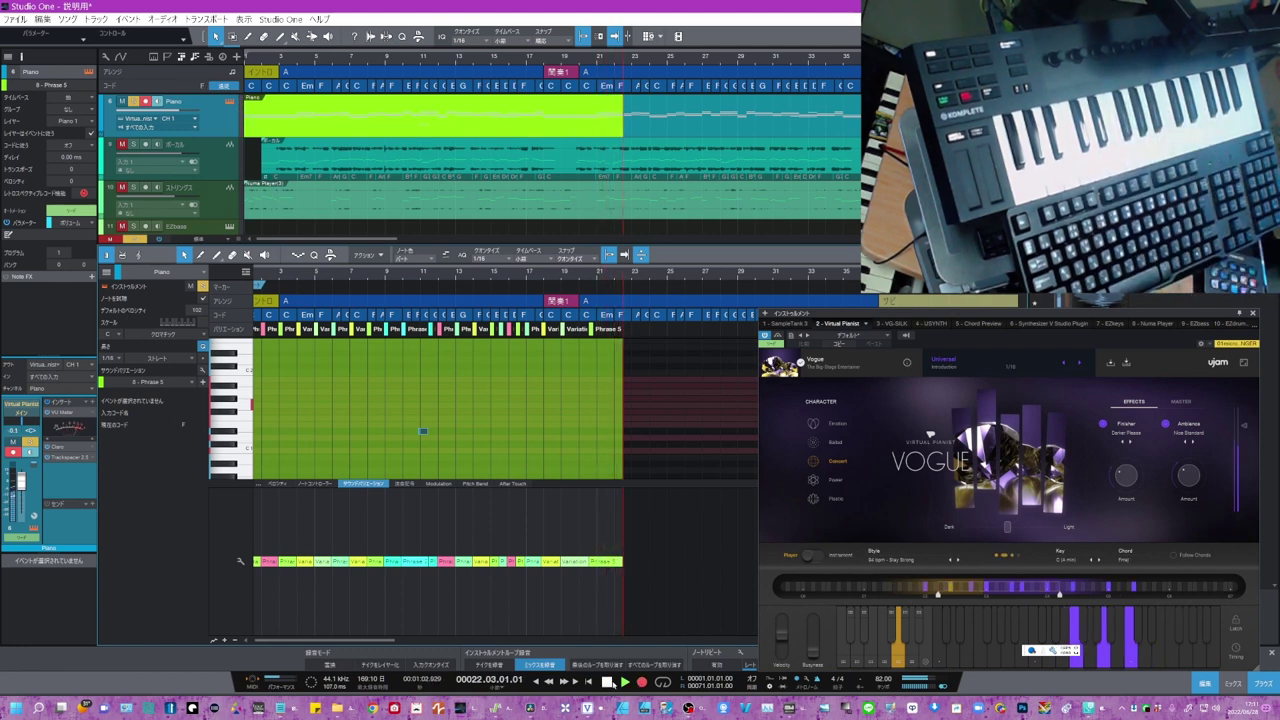
pyautogui.click(608, 682)
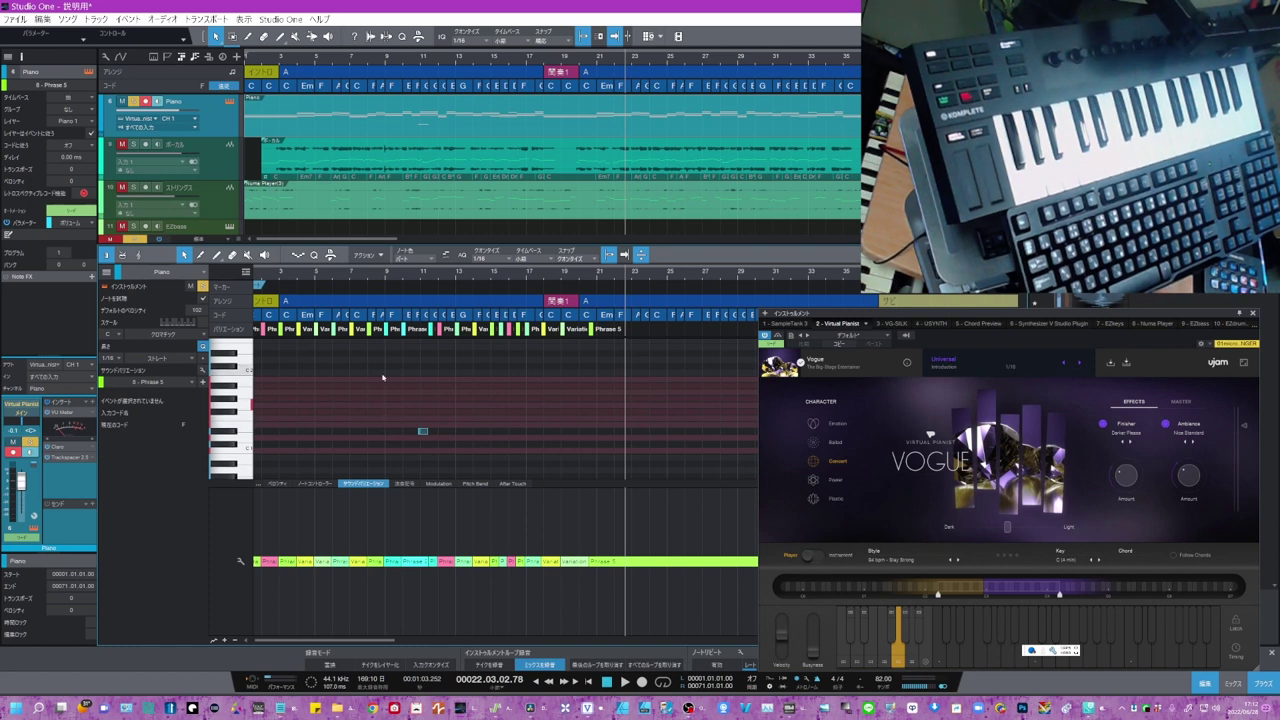
# Align the recorded variation starts: Phrase 2 to bar 10, Phrase 3 to the G7 chord, Phrase 6 to bar 12 and Phrase 4 to bar 13
pyautogui.scroll(3, 400, 430)
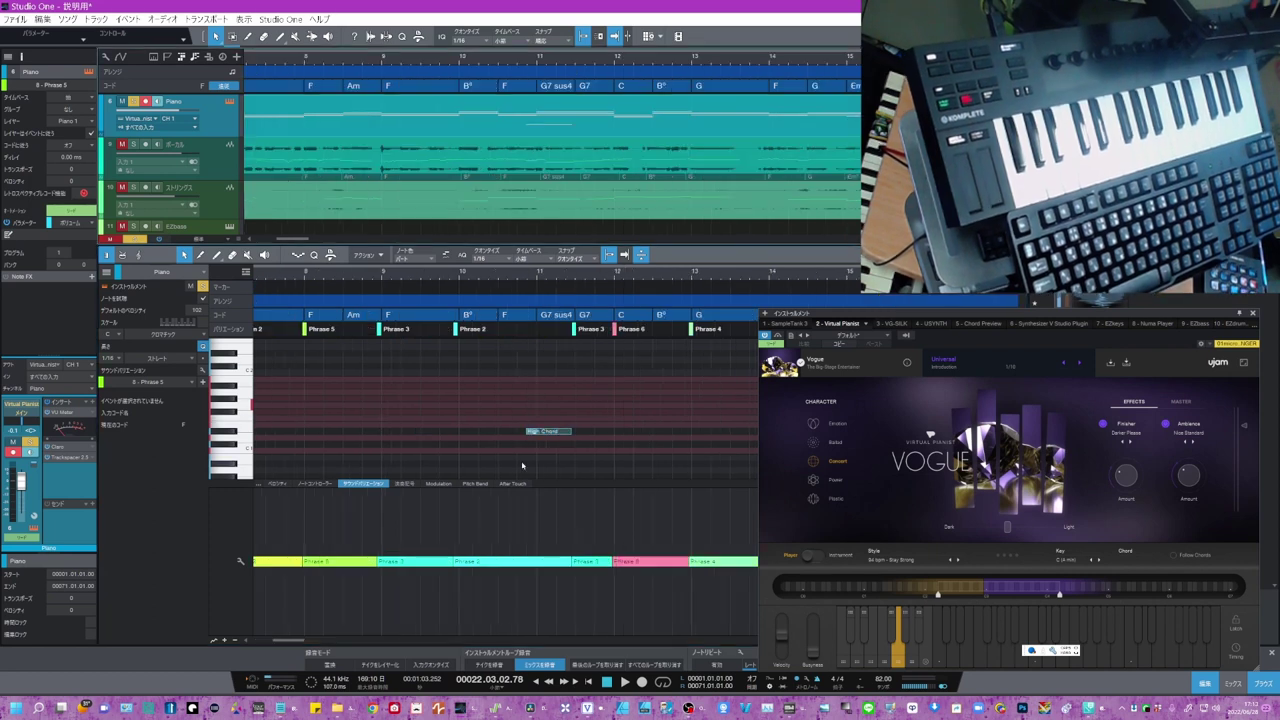
pyautogui.click(475, 561)
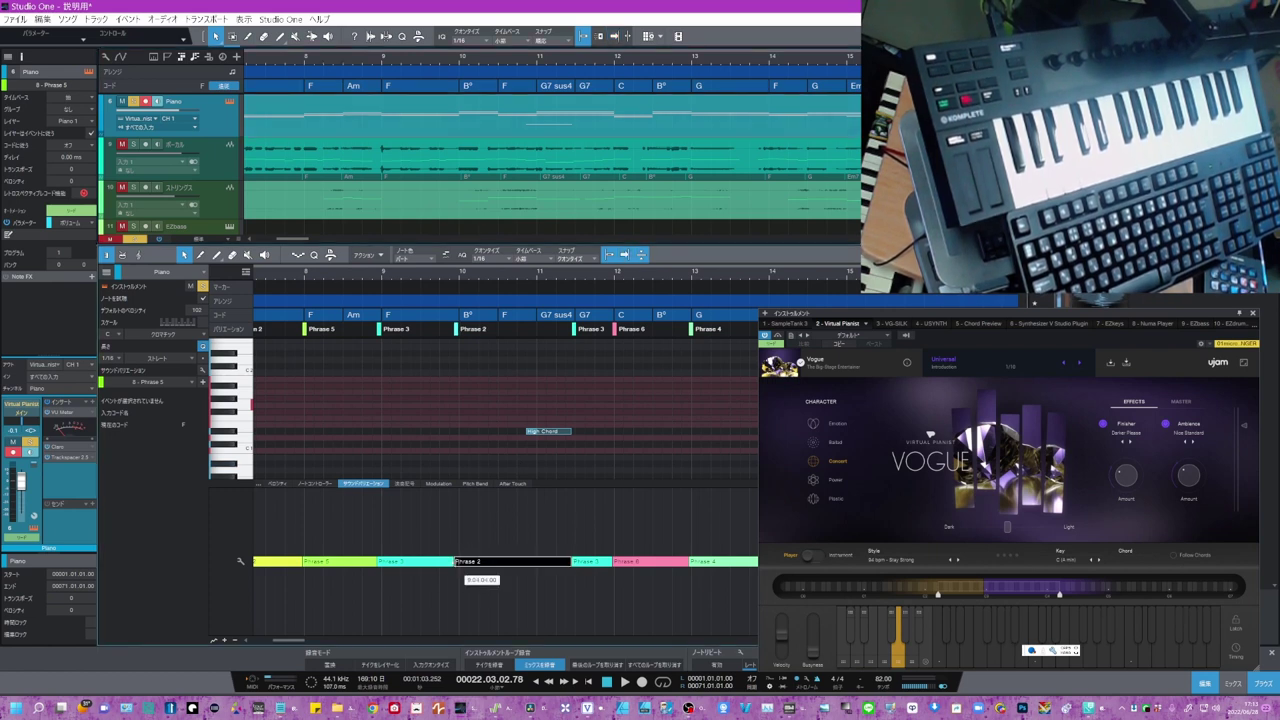
pyautogui.moveTo(455, 561); pyautogui.dragTo(459, 561)
pyautogui.moveTo(571, 562); pyautogui.dragTo(576, 562)
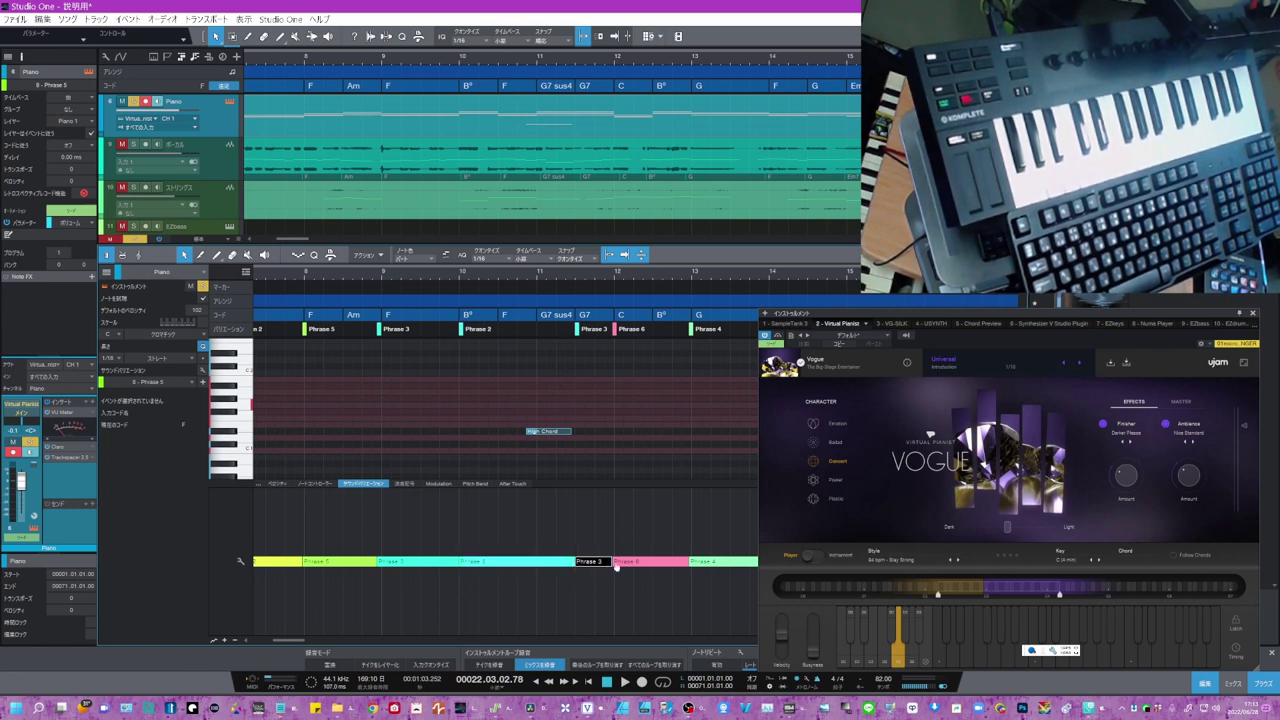
pyautogui.click(617, 563)
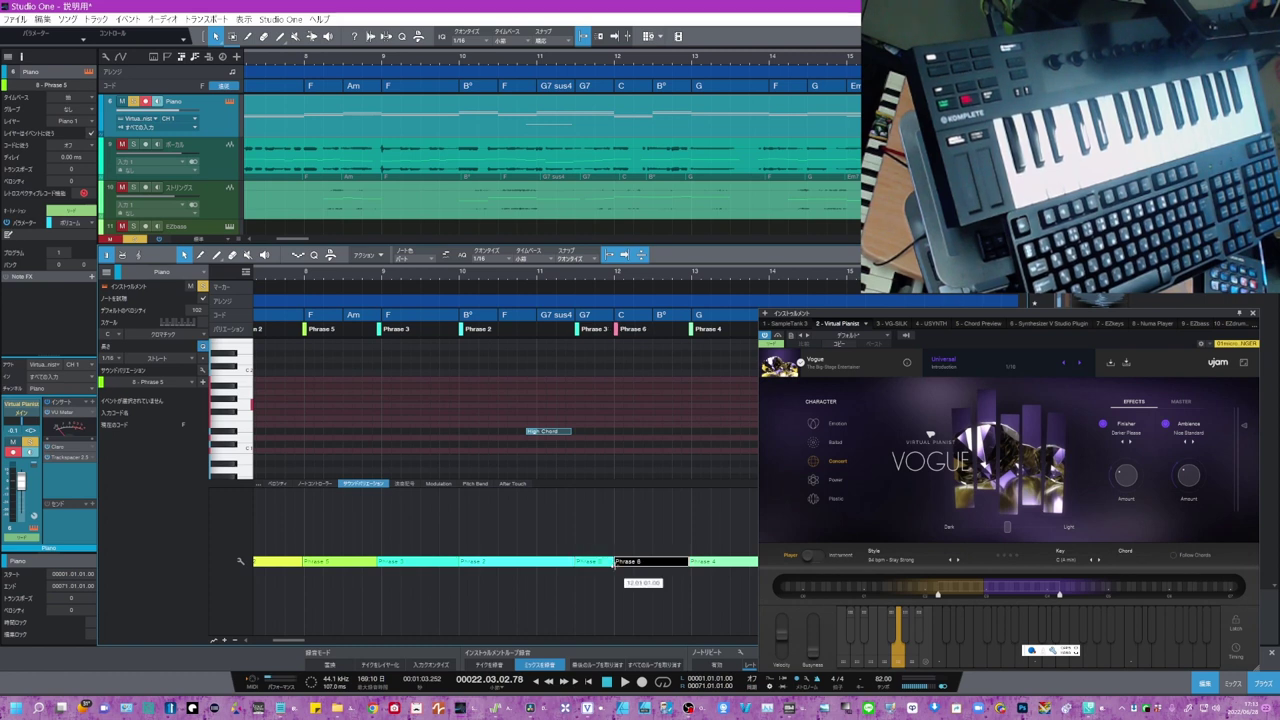
pyautogui.moveTo(688, 562); pyautogui.dragTo(691, 562)
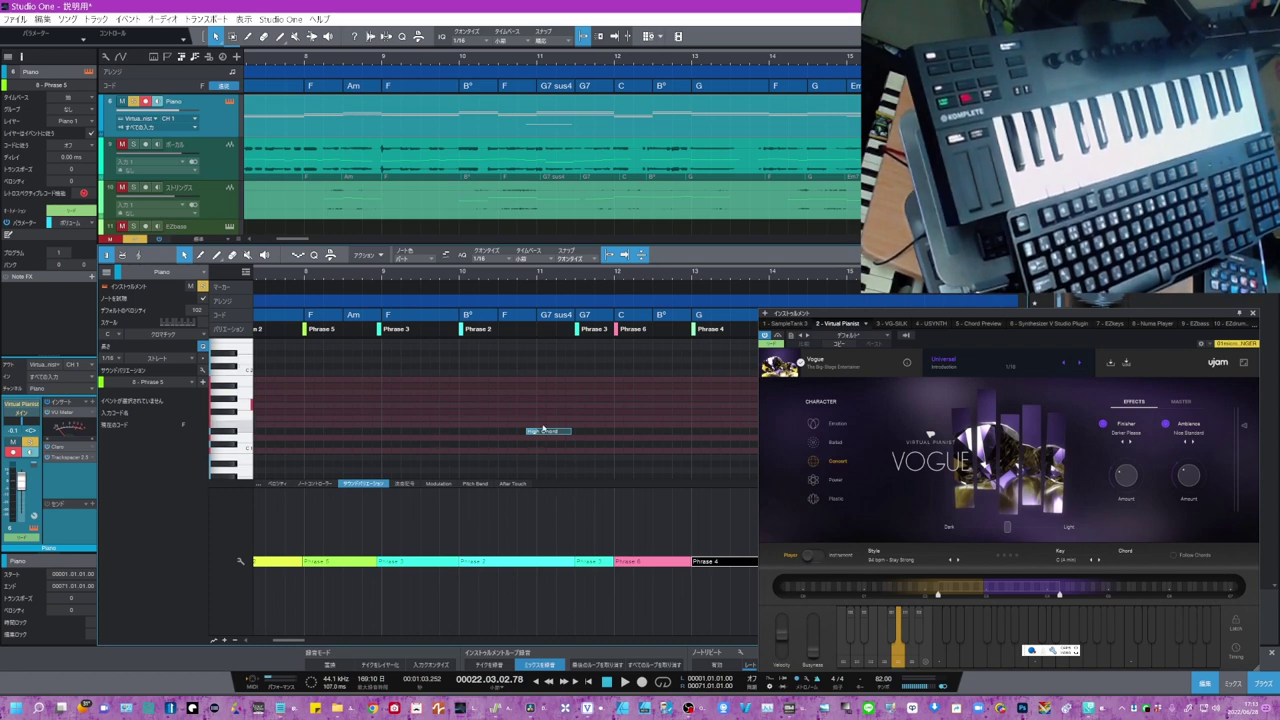
# Trim the High Chord note's start to bar 11, and move the starts of the preceding Phrase 3 to bar 9 and Phrase 5 to about bar 8
pyautogui.moveTo(523, 433); pyautogui.dragTo(538, 432)
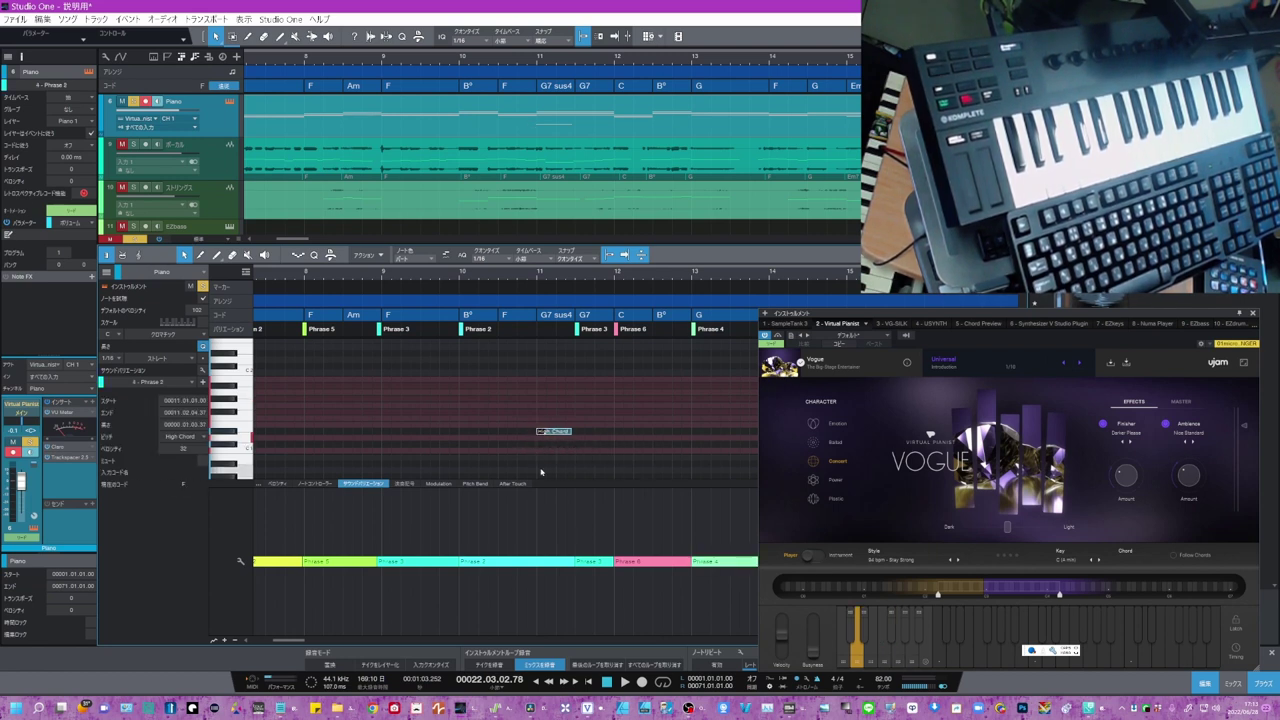
pyautogui.click(387, 562)
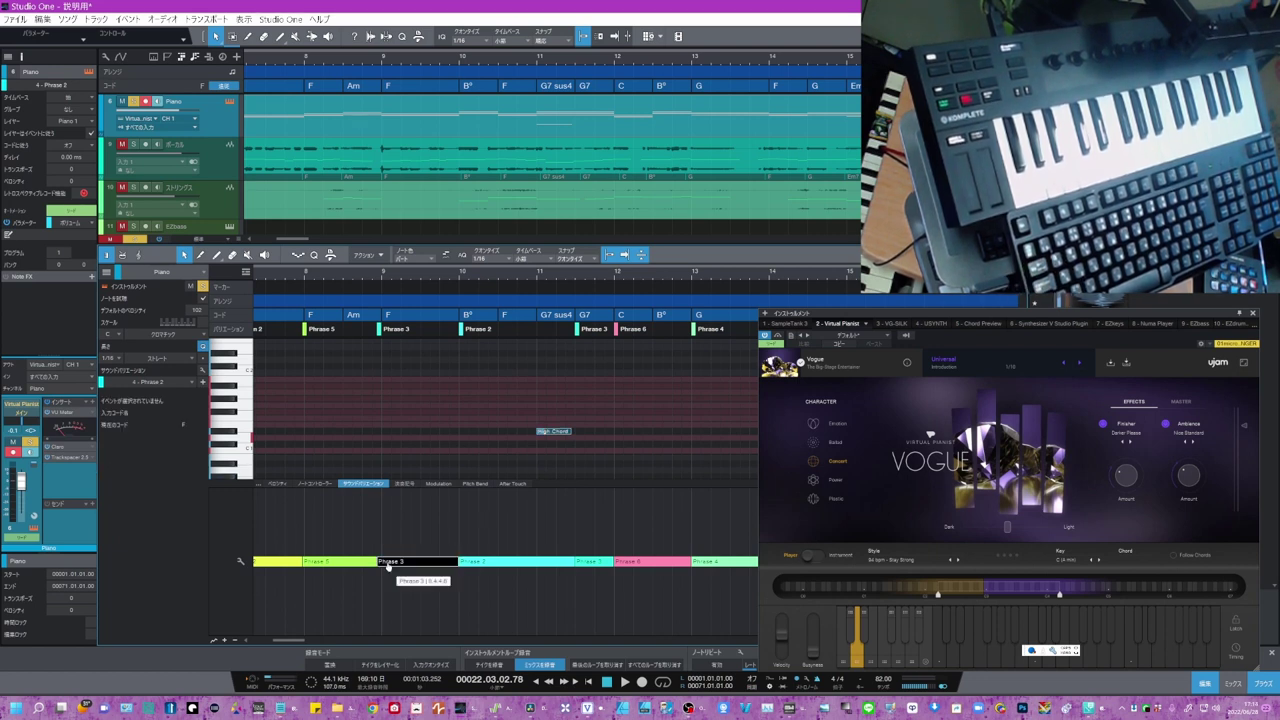
pyautogui.moveTo(379, 562); pyautogui.dragTo(383, 562)
pyautogui.click(306, 563)
pyautogui.moveTo(303, 561); pyautogui.dragTo(311, 561)
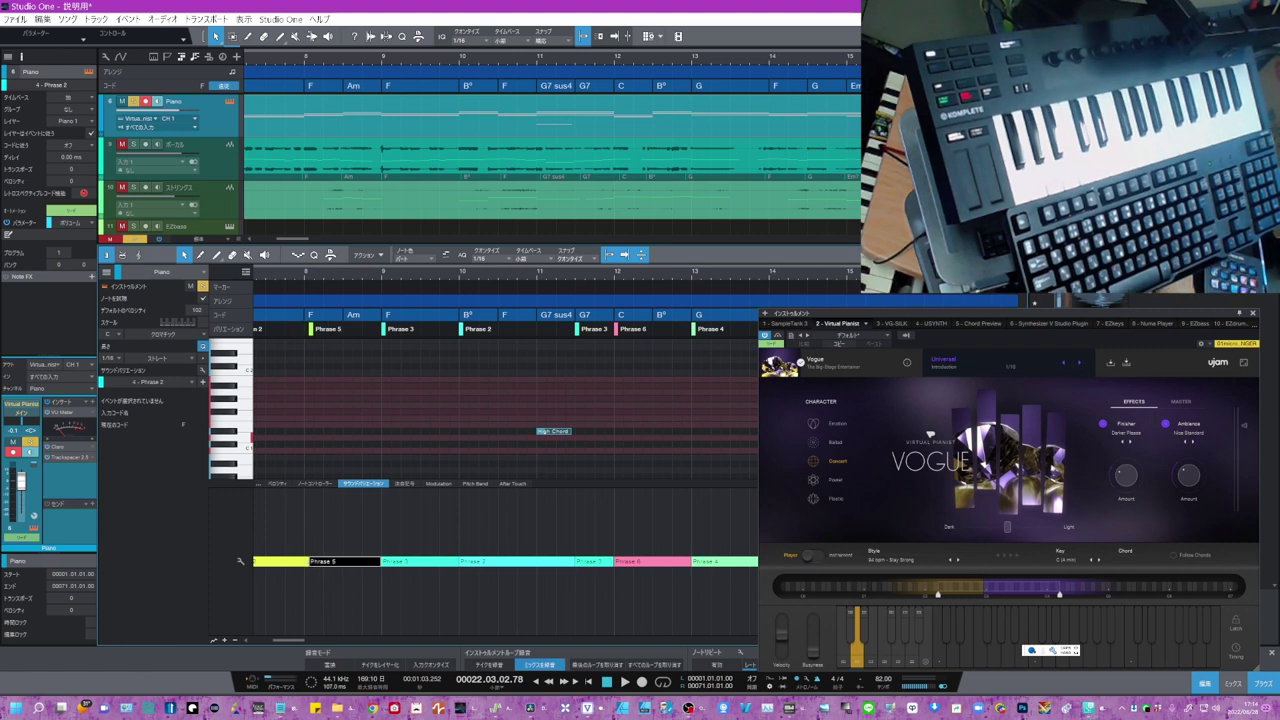